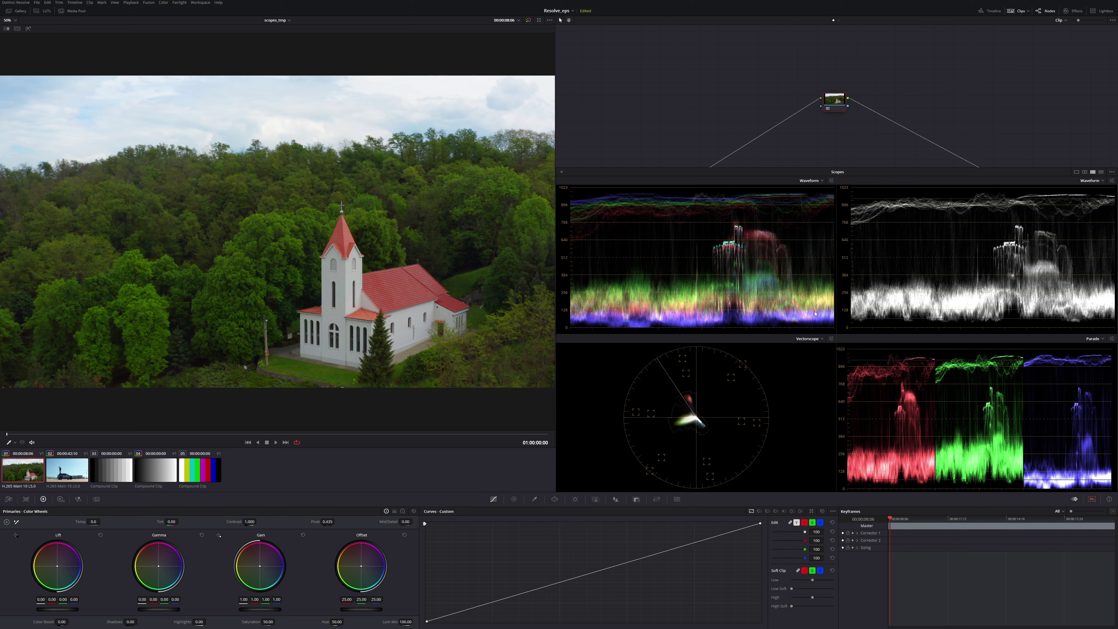
Collapse the four-scope layout to a single docked Waveform using Ctrl+Shift+W
key(ctrl+shift+w)
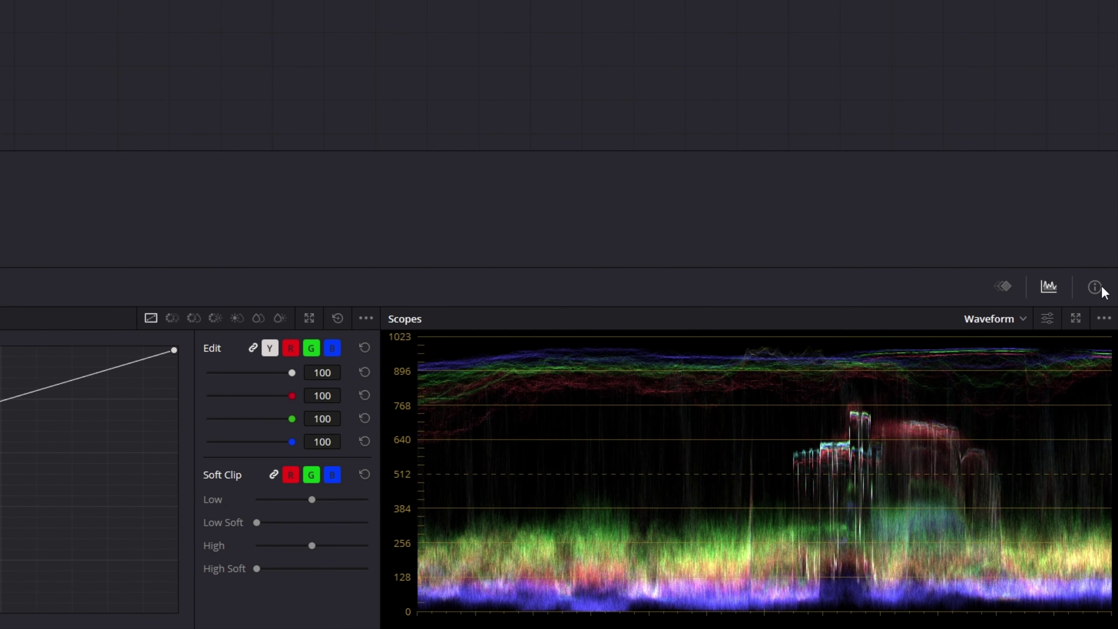
Check the Info panel, bring back the Waveform scope, and expand it into a large scopes panel
click(1110, 500)
click(1057, 291)
click(1077, 322)
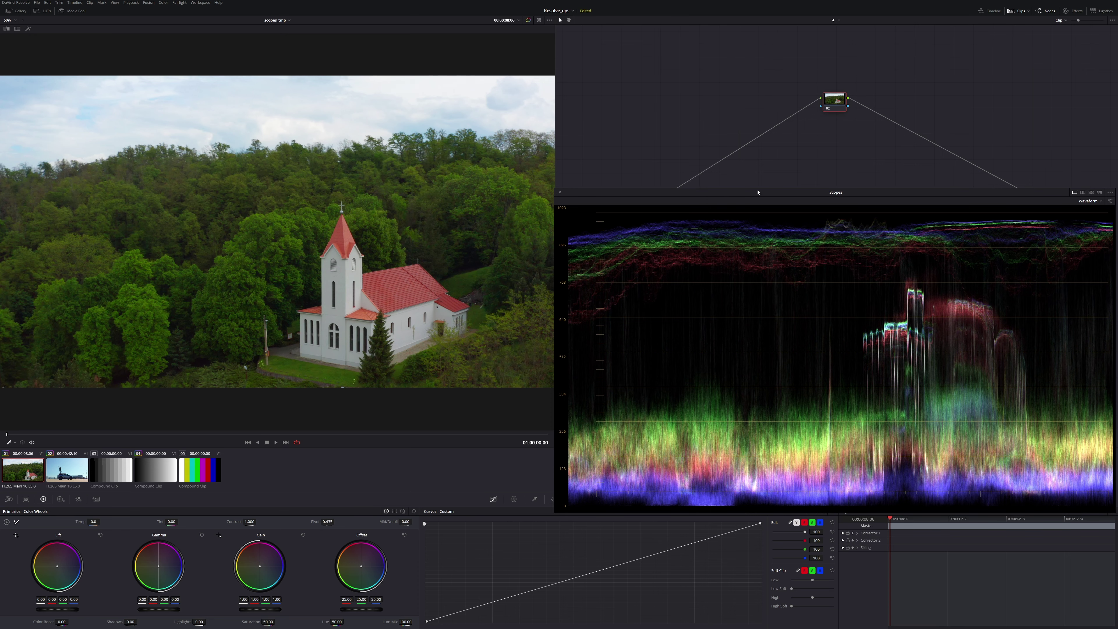
Move the Scopes window upward to uncover the panels beneath it
drag(703, 196, 698, 175)
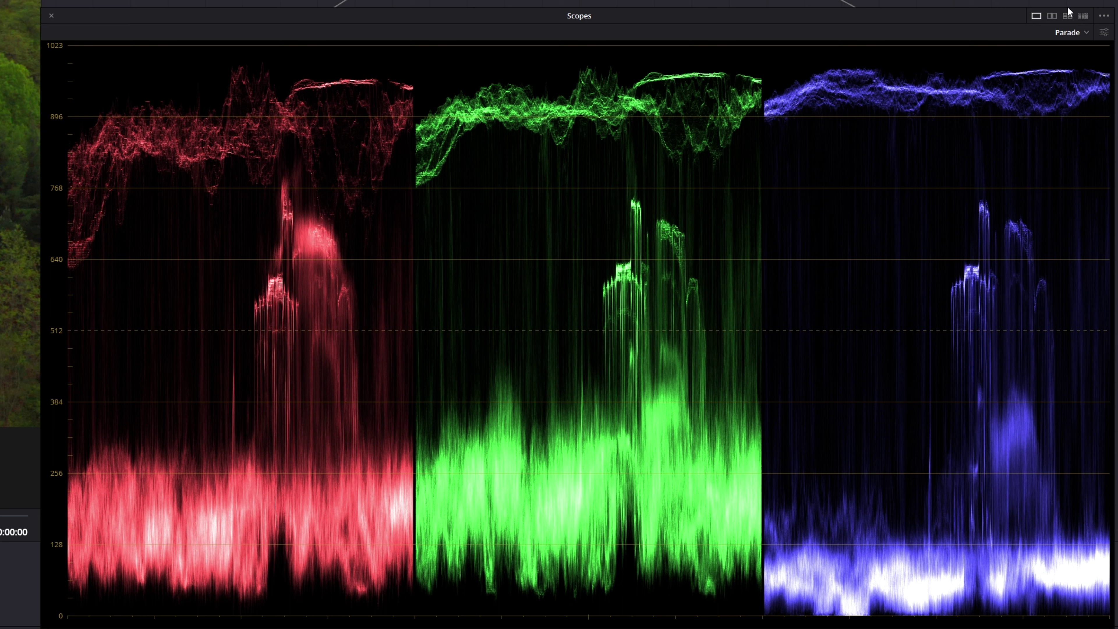
Enable Display Qualifier Focus from the Scopes options menu
click(1104, 16)
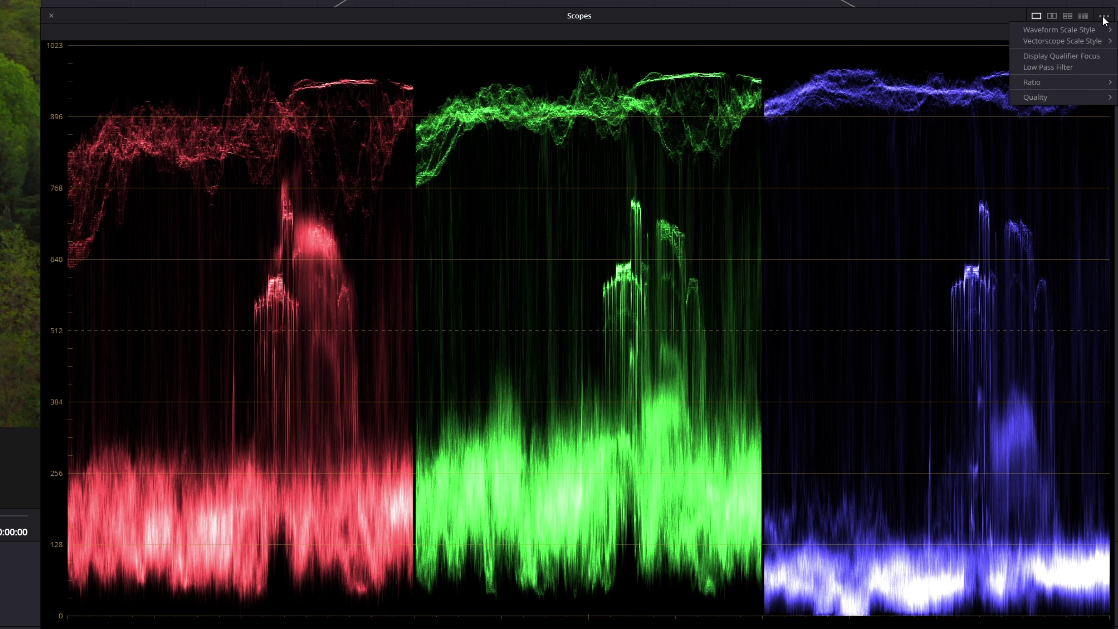
click(1068, 58)
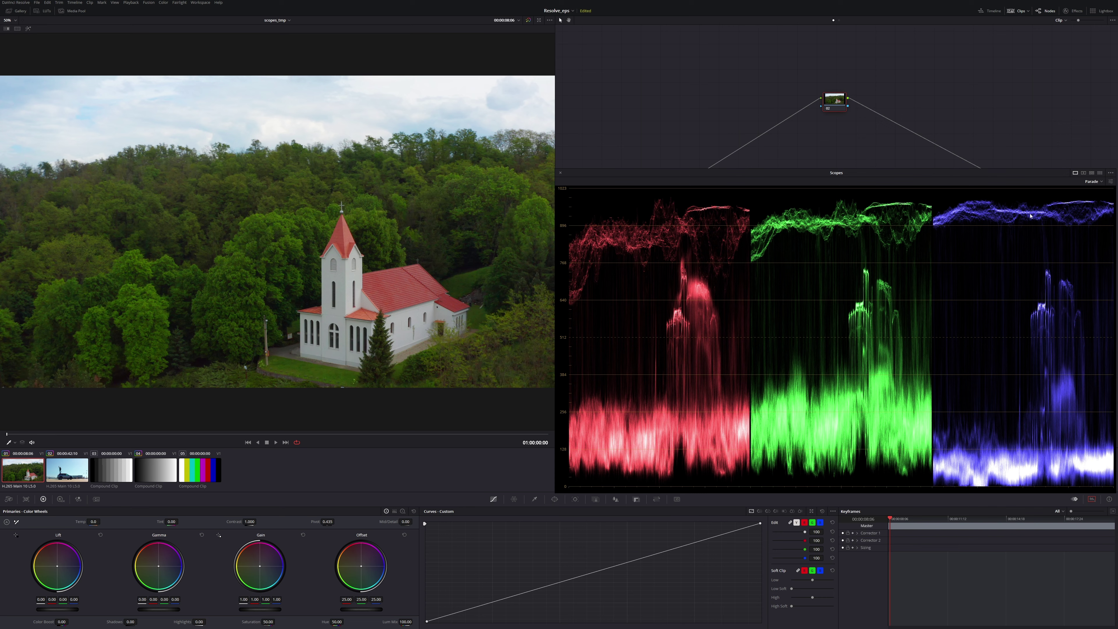
Change the scope type from Parade to Waveform
click(1096, 184)
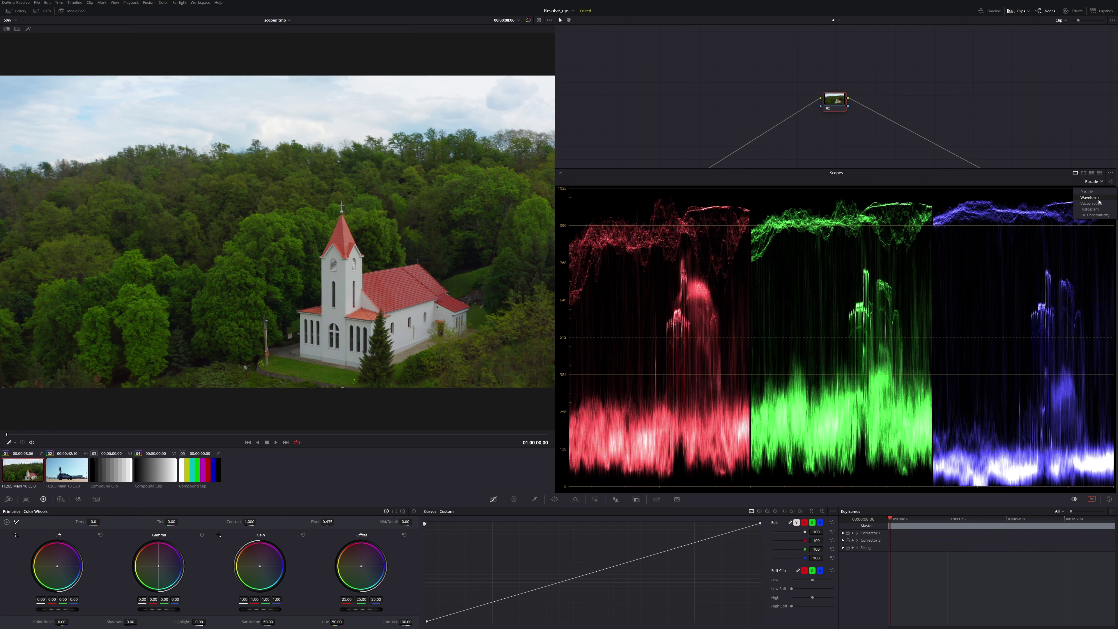
click(976, 178)
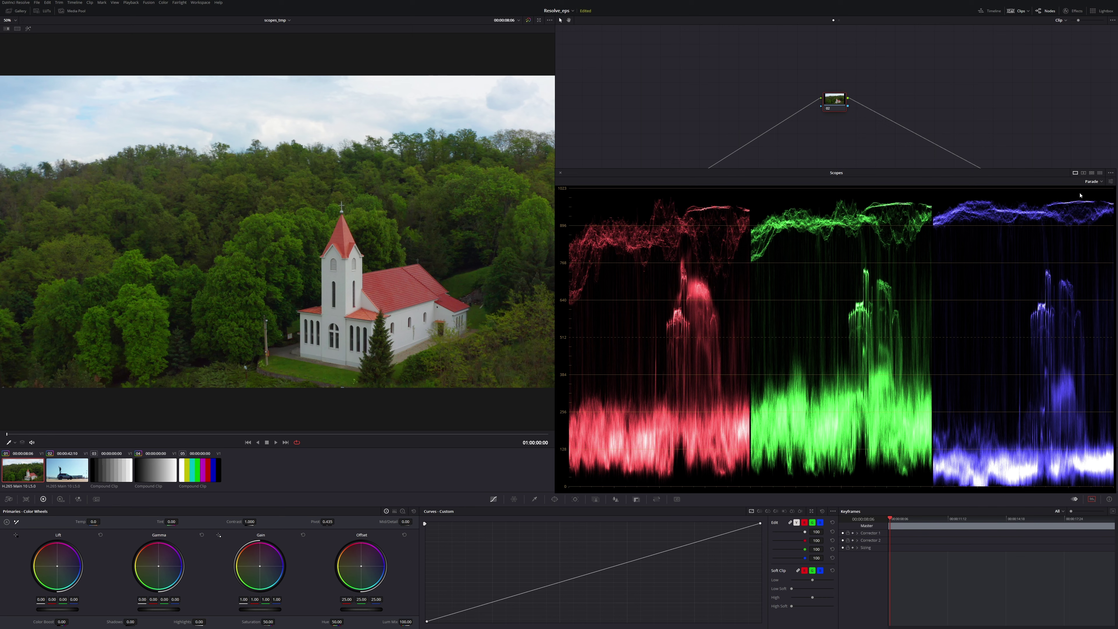
click(1093, 182)
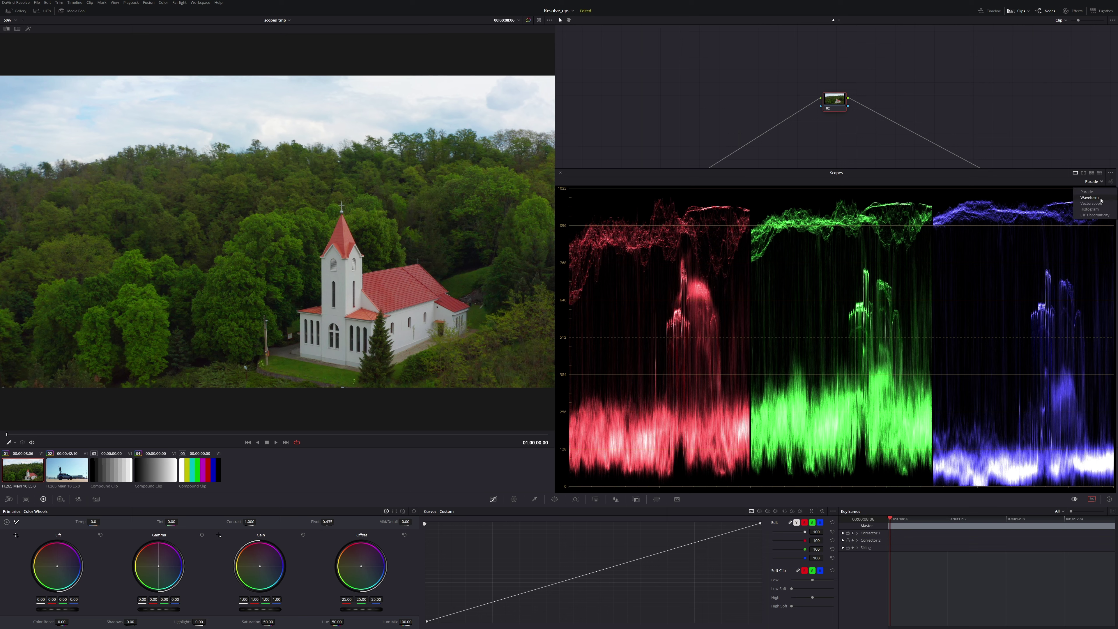
click(1102, 198)
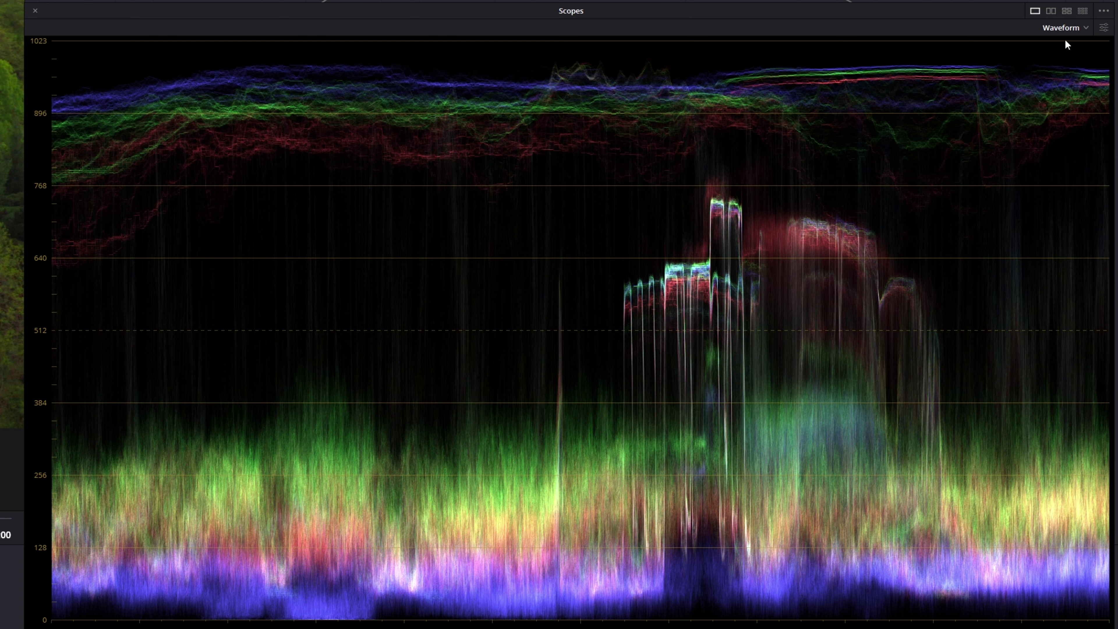
Enable Low Pass Filter in the Scopes options to smooth the waveform traces
click(1103, 10)
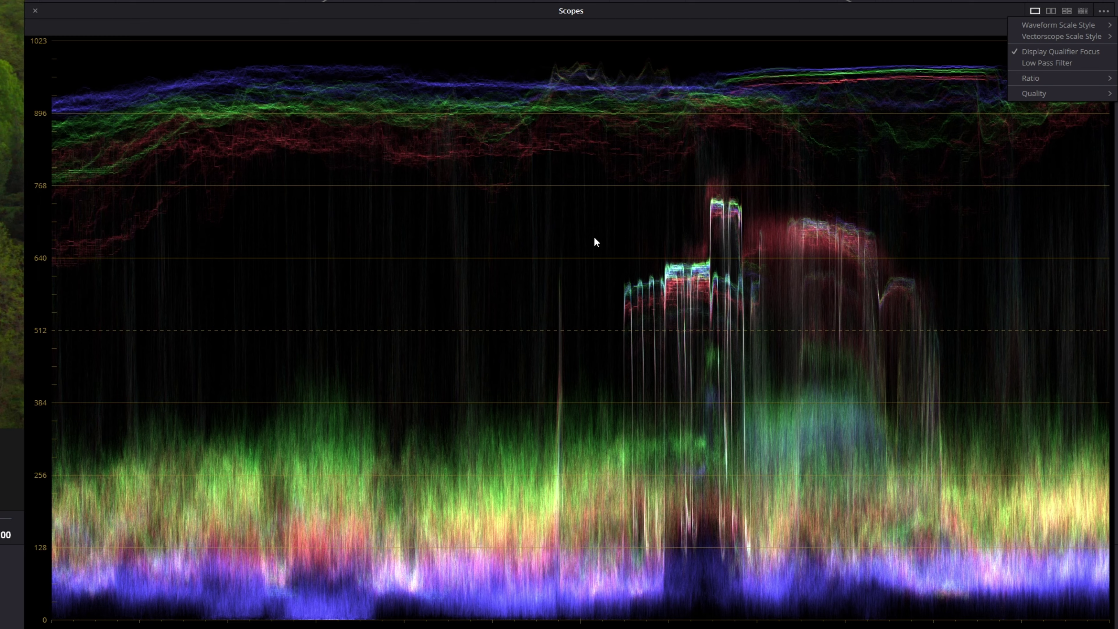
click(1065, 61)
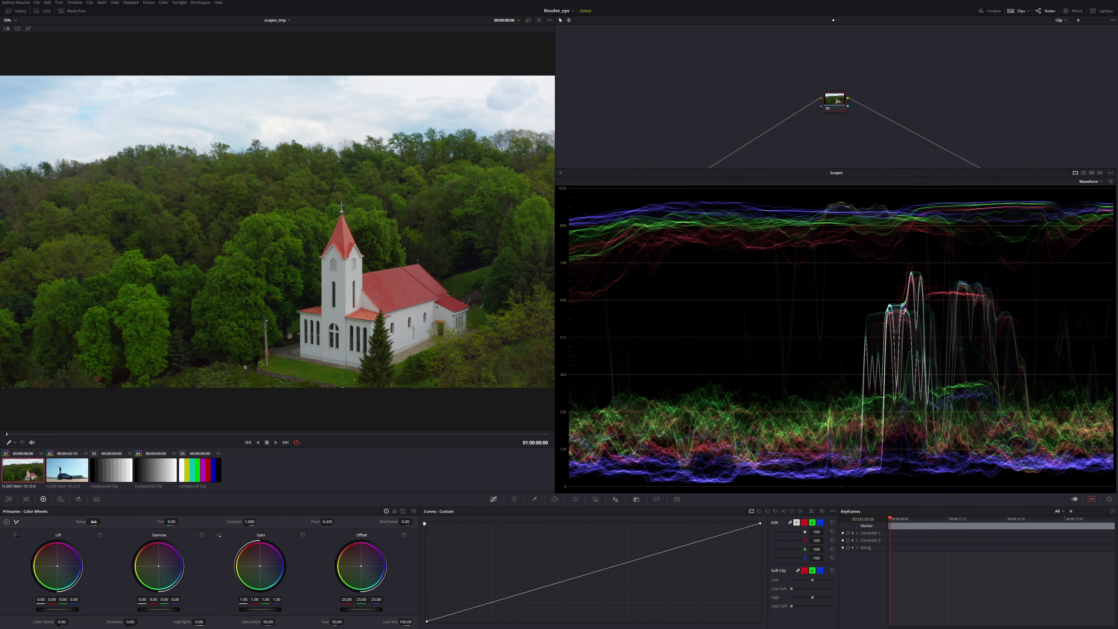
Set the church clip's Temp to 70.0 and Tint to 0.50 in Primaries
drag(93, 522, 117, 523)
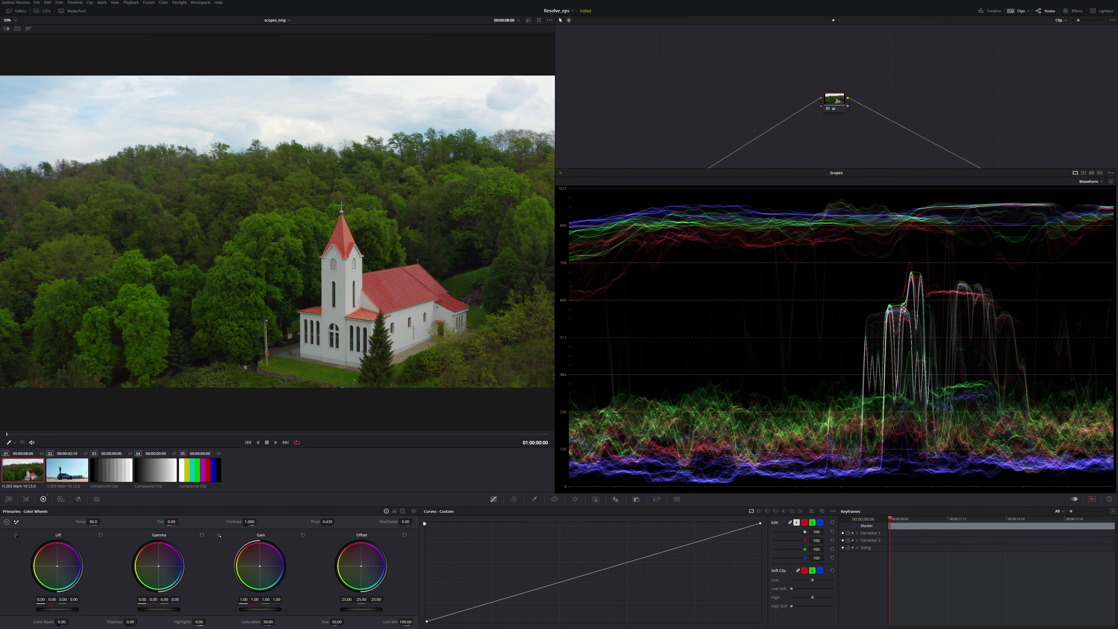
drag(172, 522, 180, 522)
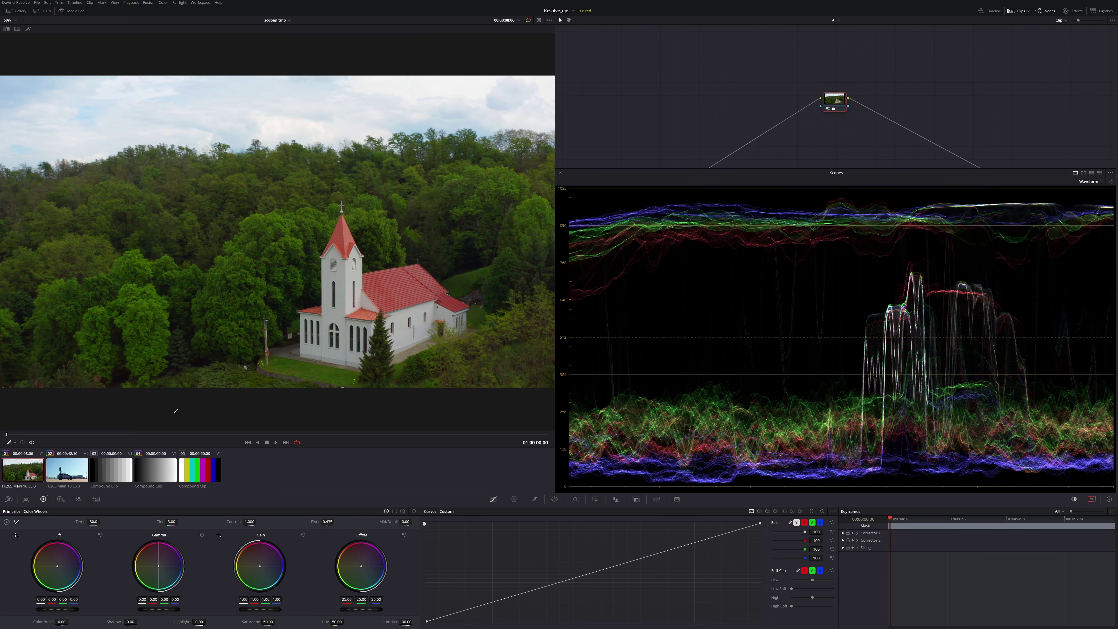
Select grey gradient clip 04, try and reset Gain, then add and remove a curve point
click(161, 474)
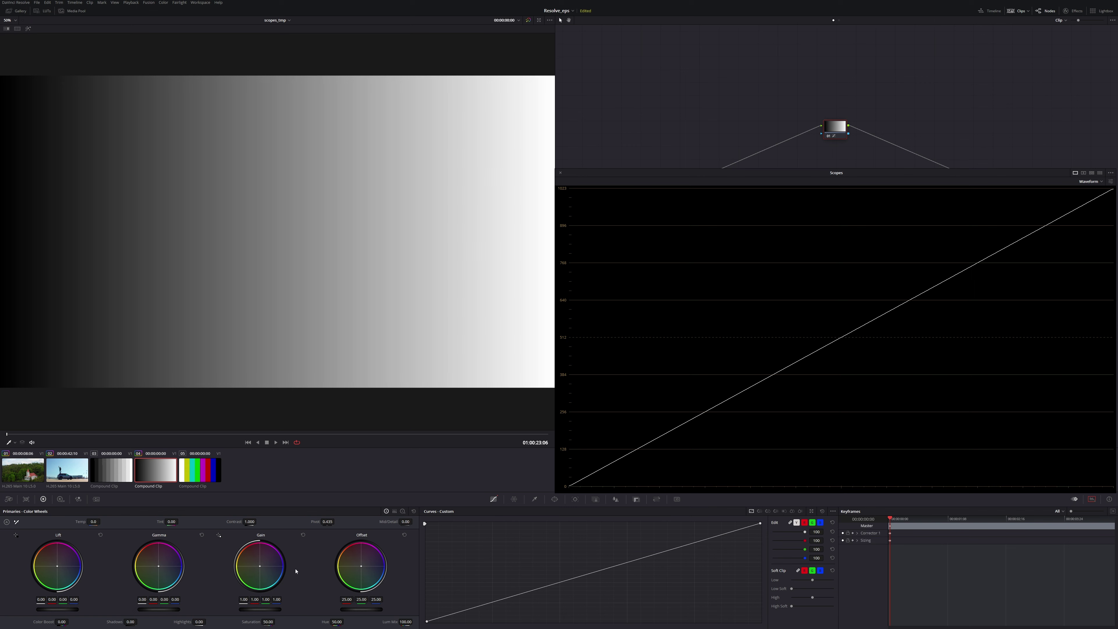
drag(260, 609, 273, 609)
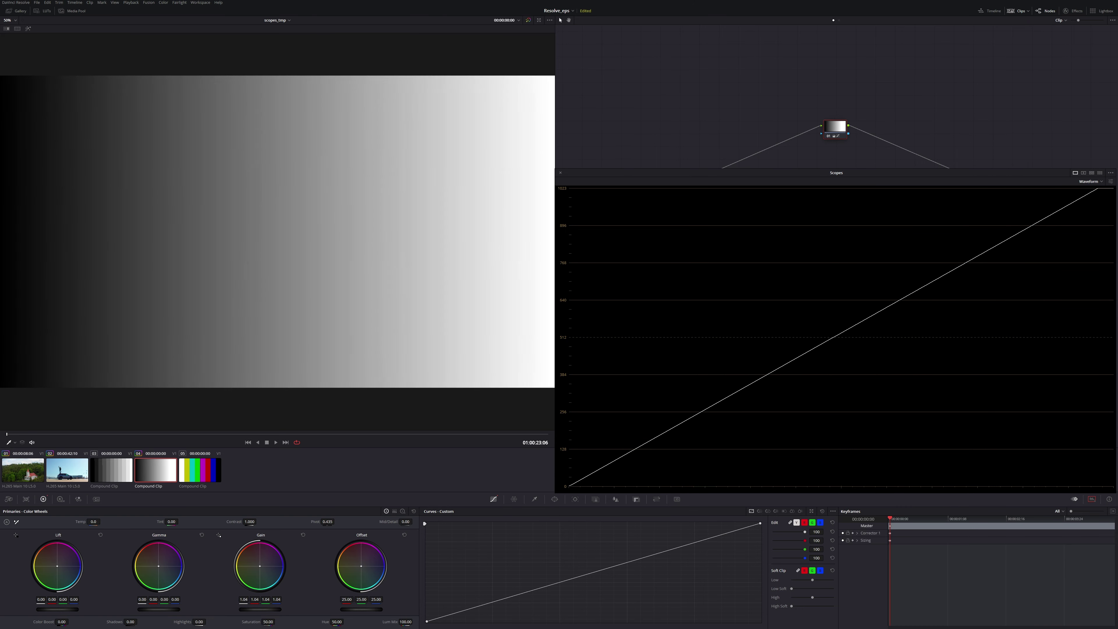
drag(273, 610, 264, 609)
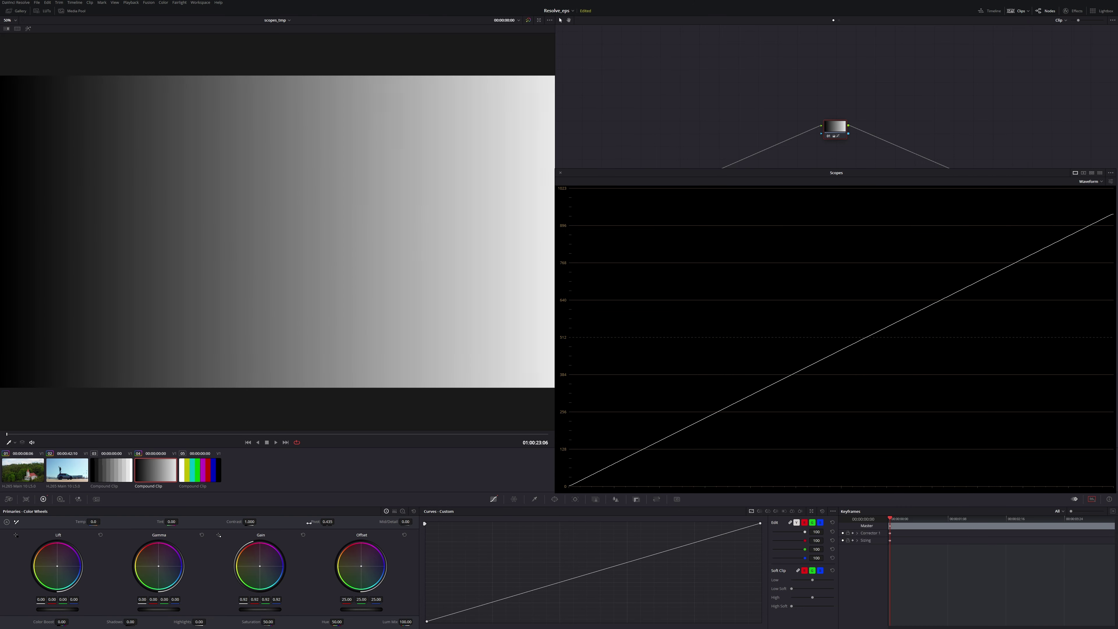
click(303, 534)
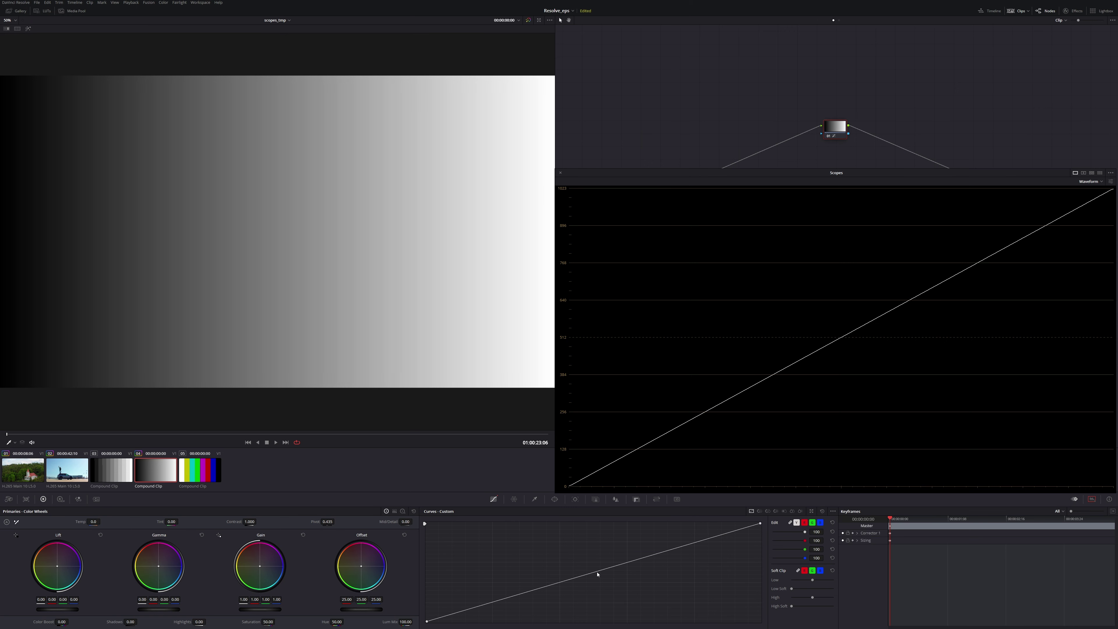
mouse_move(598, 573)
mouse_down()
mouse_move(604, 590)
mouse_move(552, 568)
mouse_move(575, 567)
mouse_up()
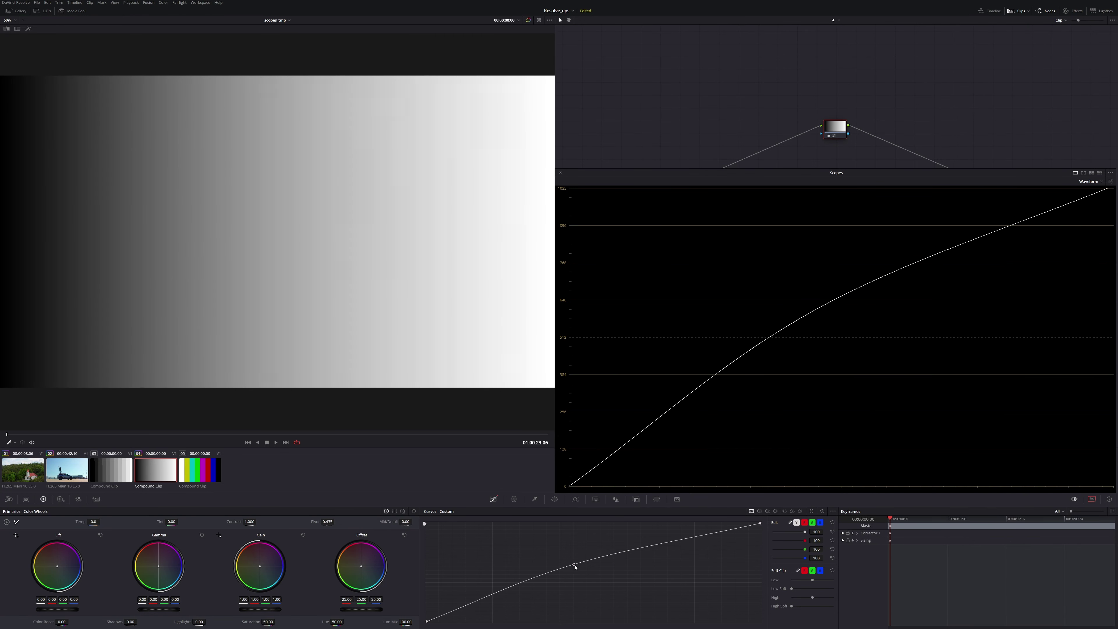
right_click(574, 565)
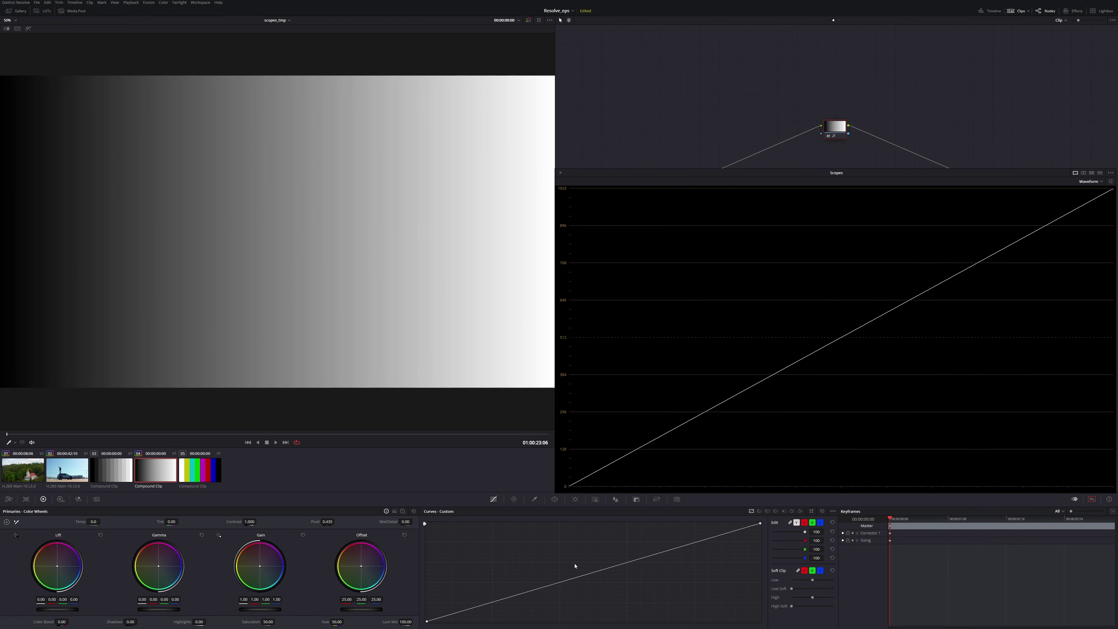
Set the waveform to Y (luma) only, then return to church clip 01
click(1111, 182)
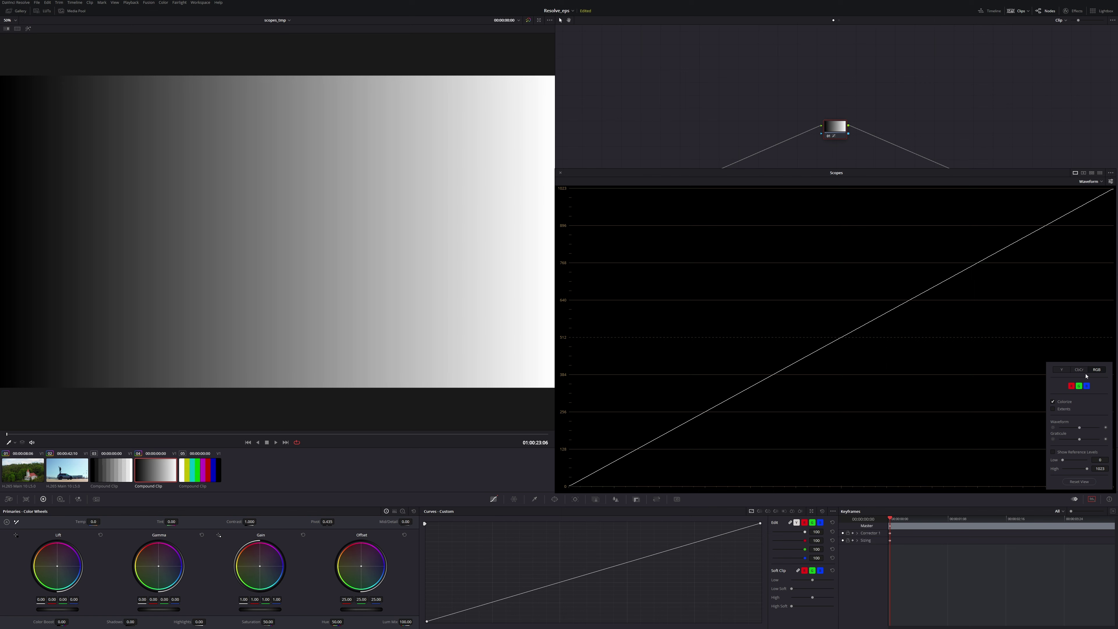
click(1062, 370)
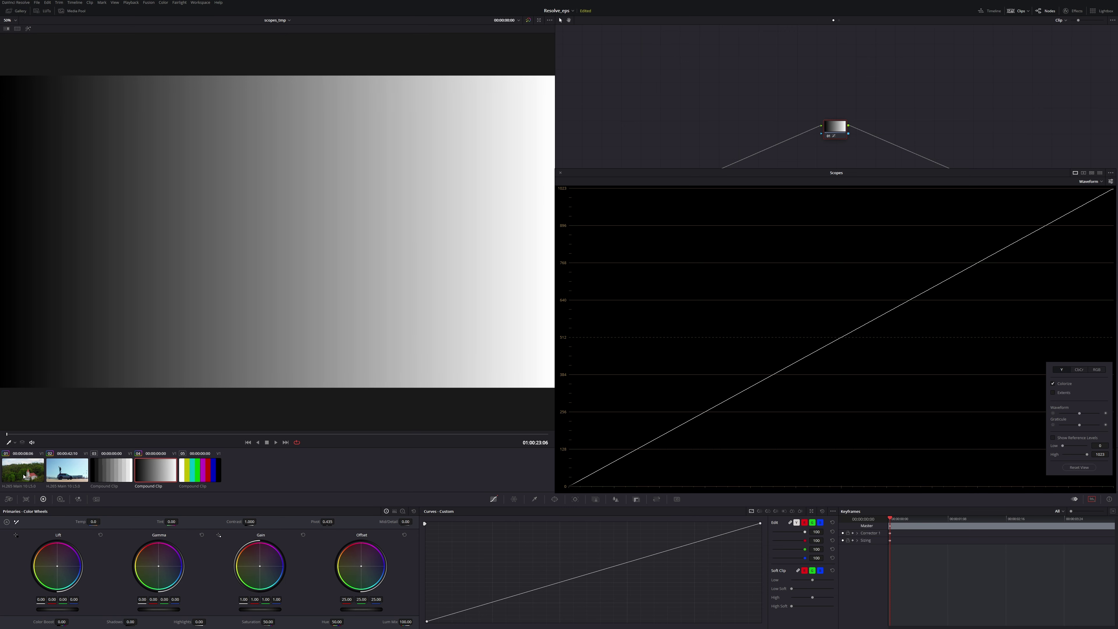
click(24, 476)
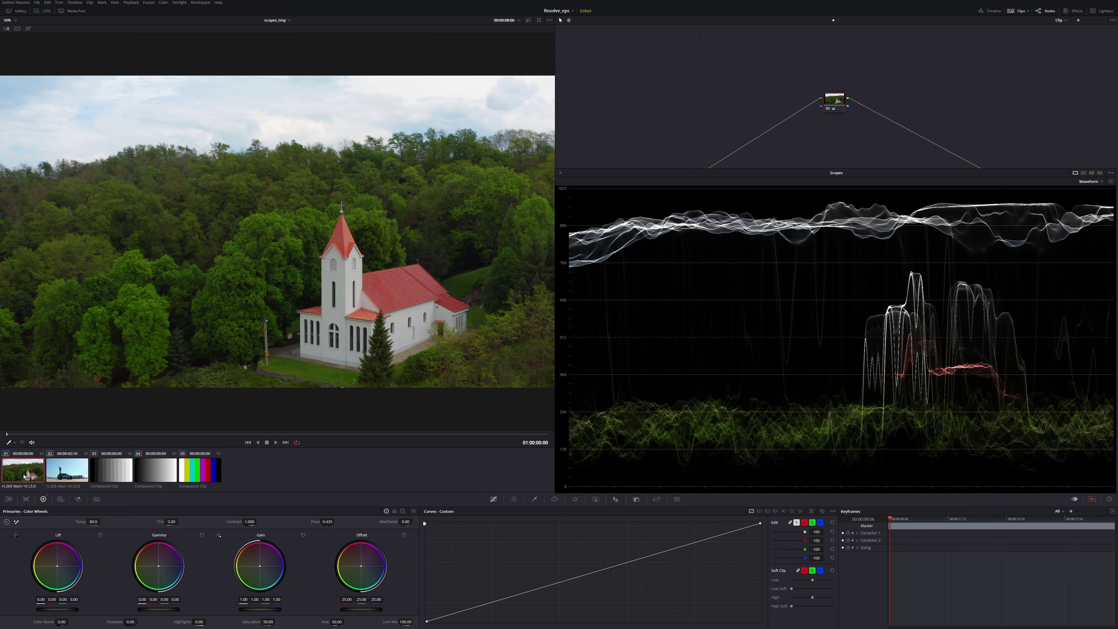
Toggle waveform colorize off and back on, show extents, and brighten the trace
click(1110, 181)
click(1066, 399)
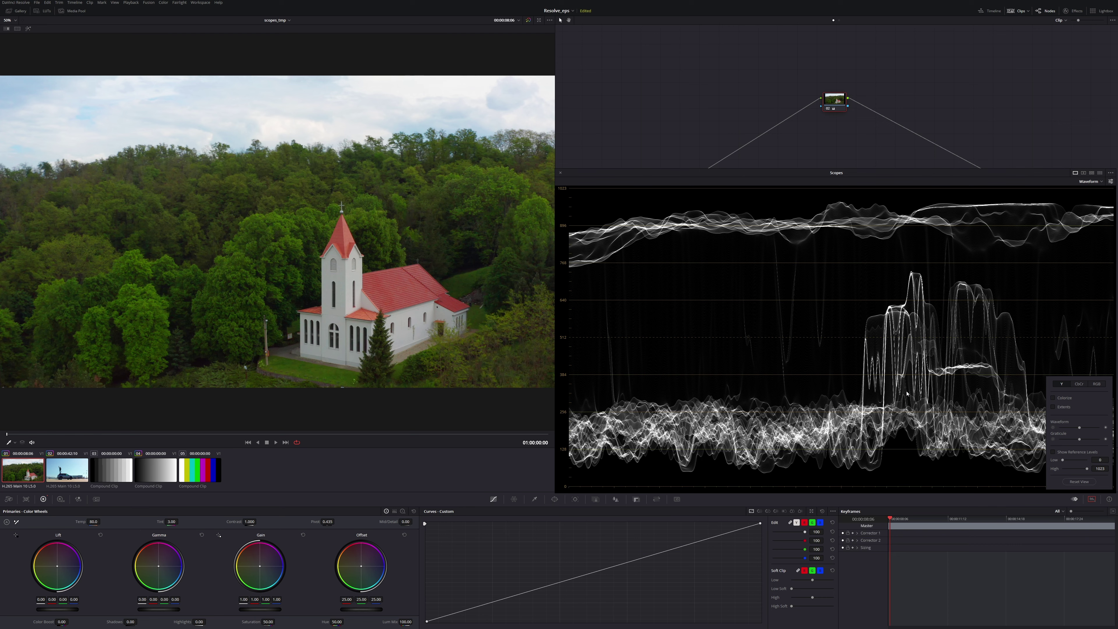
click(1056, 399)
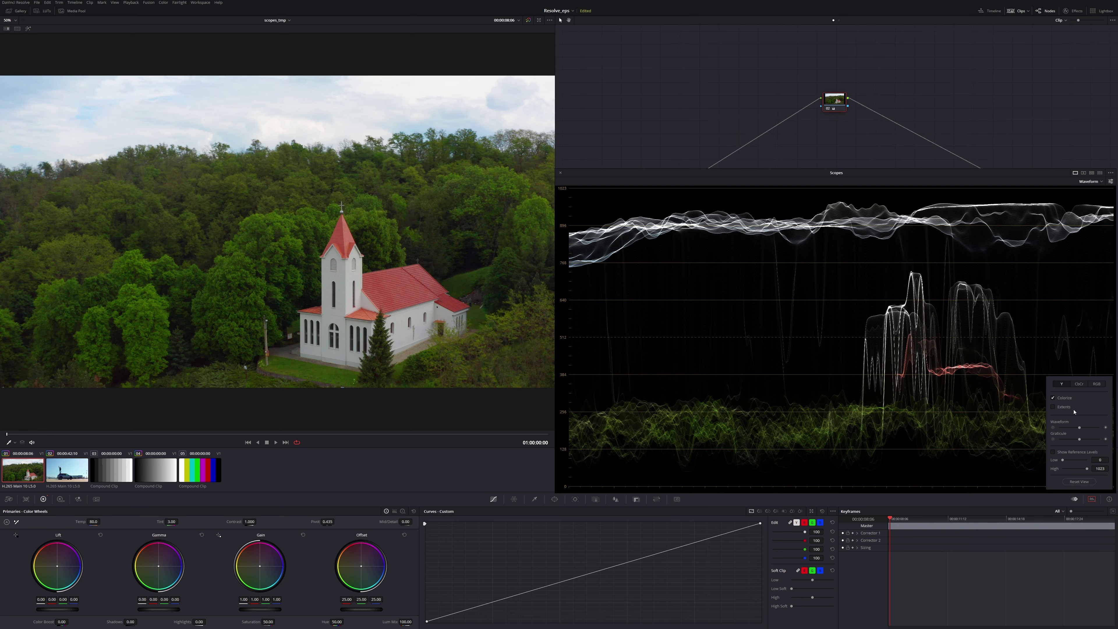
click(1065, 410)
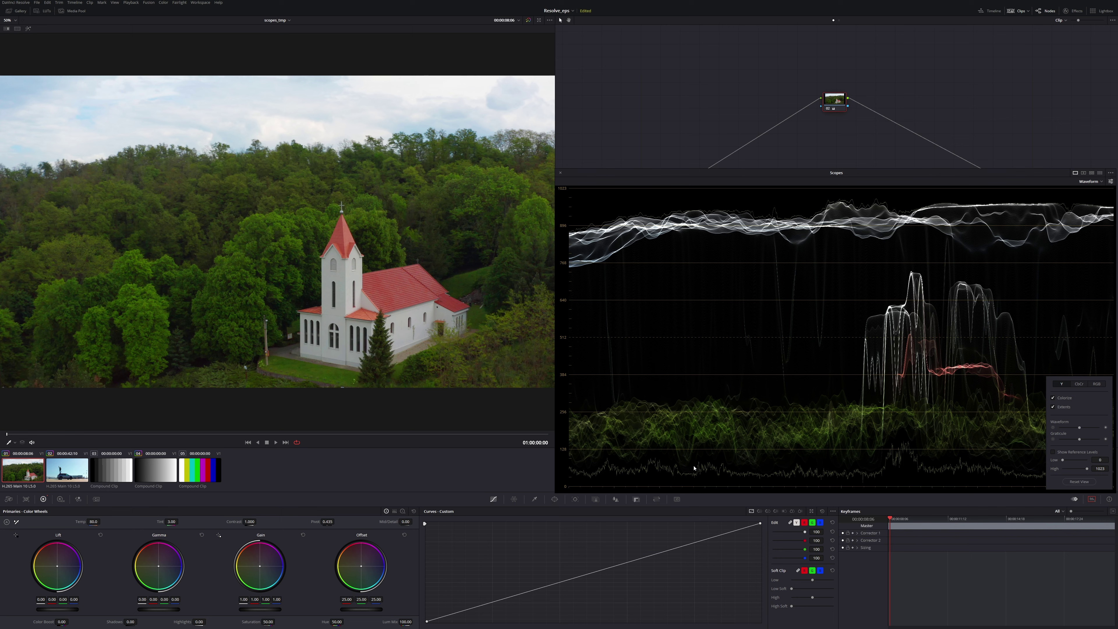
mouse_move(1081, 429)
mouse_down()
mouse_move(1101, 431)
mouse_move(1063, 441)
mouse_move(1076, 439)
mouse_up()
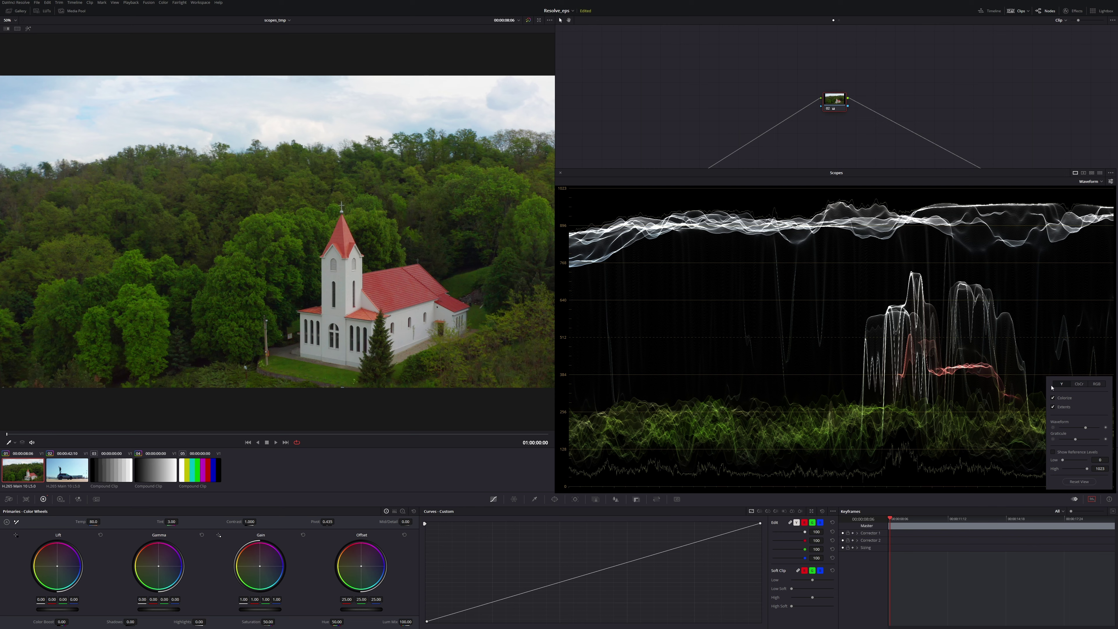
Set the Waveform Scale Style to Video Level Scopes
click(1111, 172)
mouse_move(1088, 180)
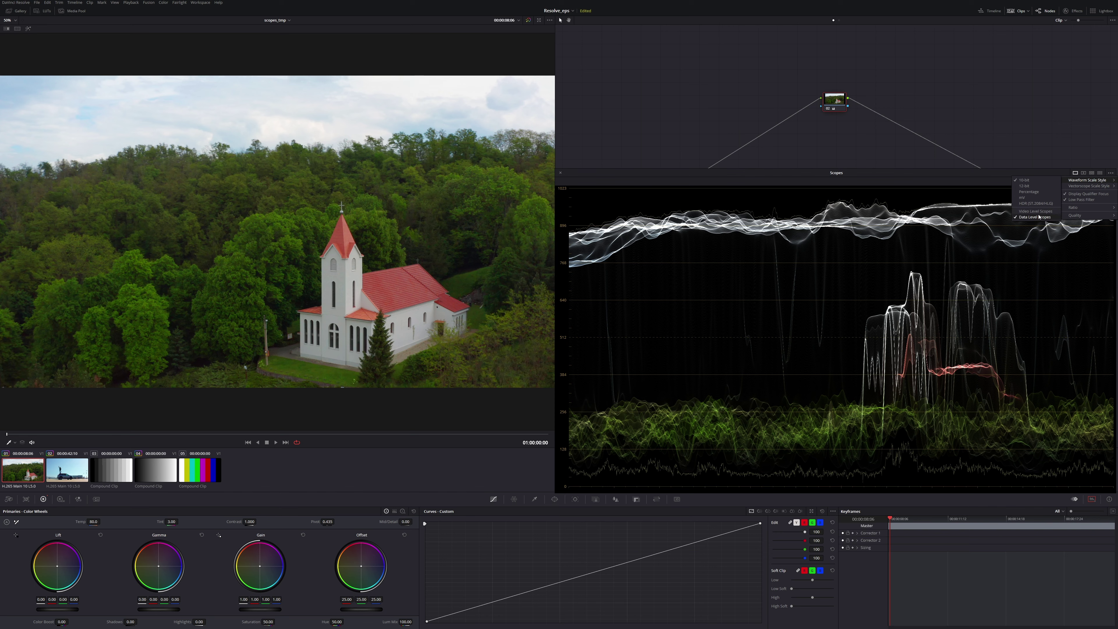
click(1041, 211)
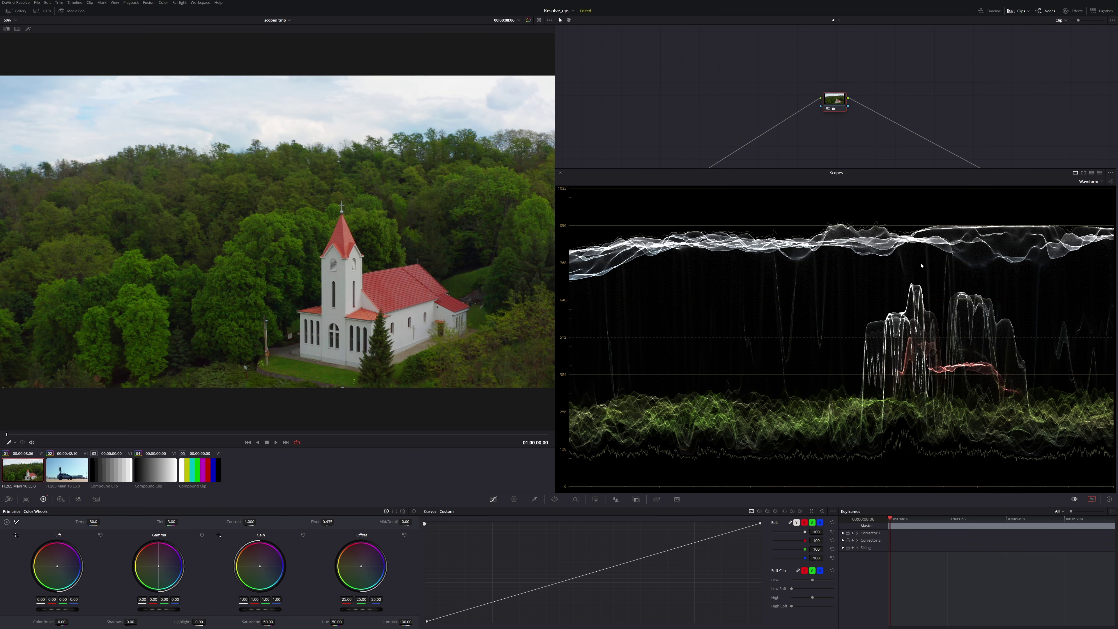
Show waveform reference levels at Low 64 and High 940 on a single enlarged waveform of the gradient clip
click(1111, 181)
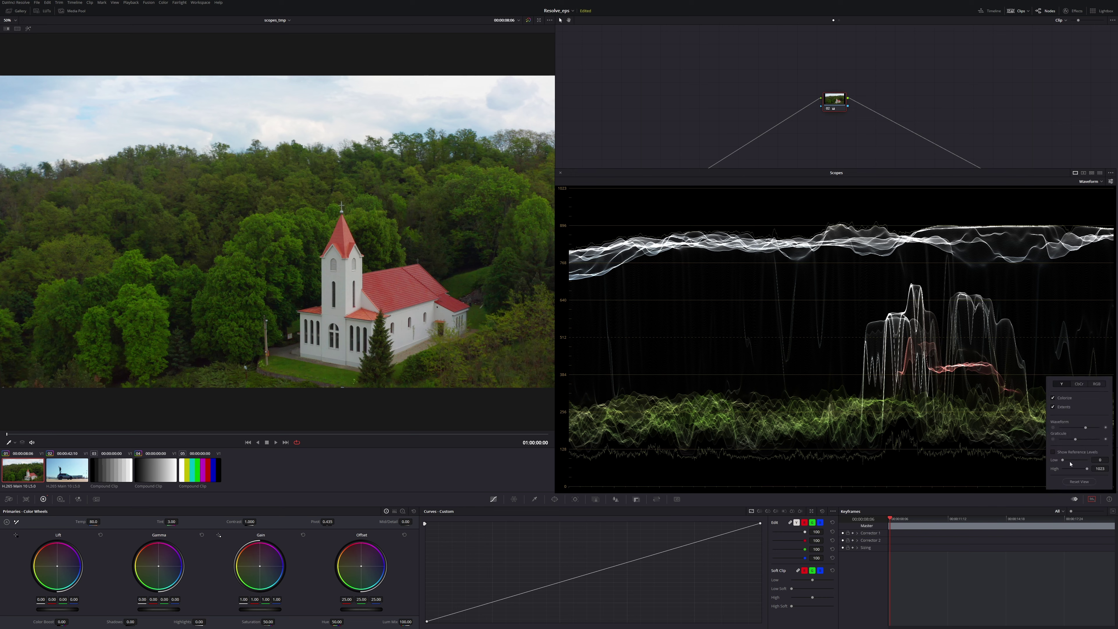
drag(1063, 461, 1065, 460)
drag(1087, 469, 1085, 469)
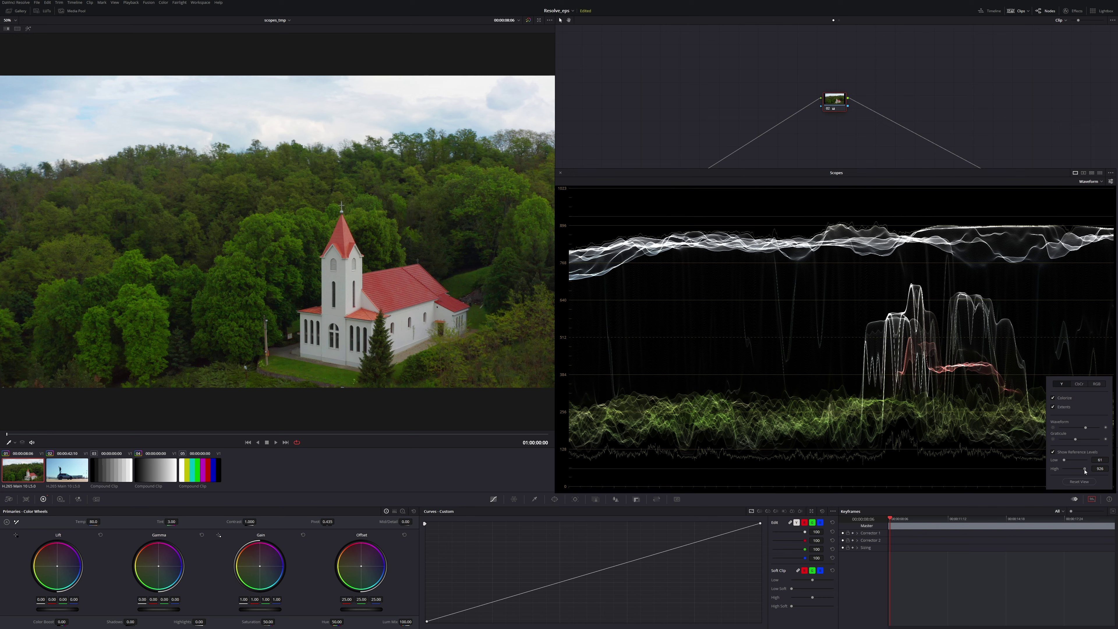
click(1100, 459)
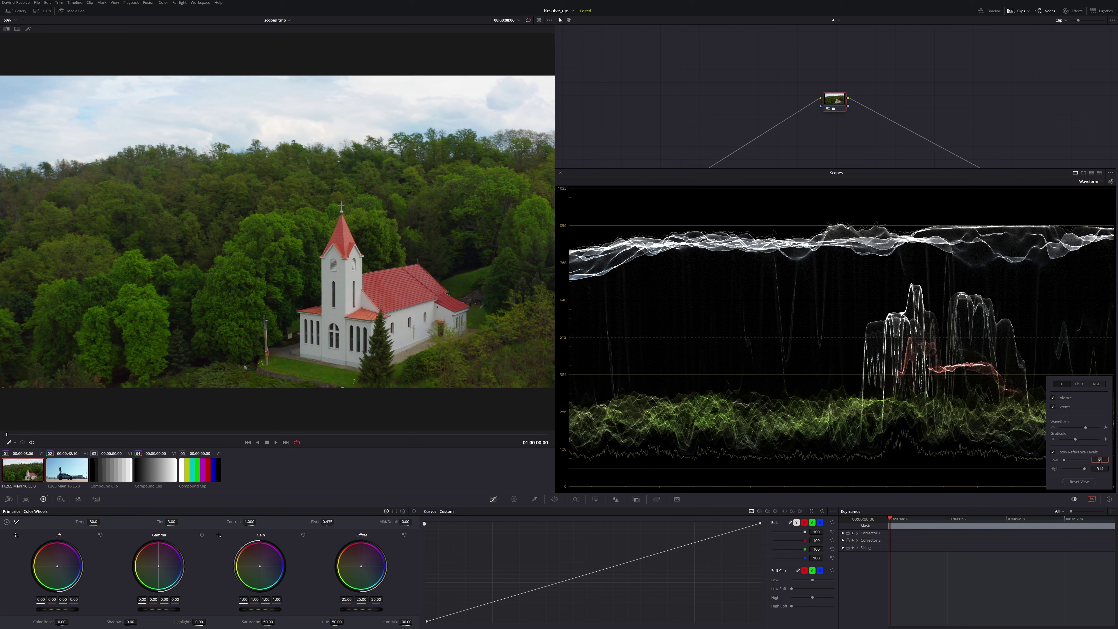
key(Tab)
text(9)
key(Return)
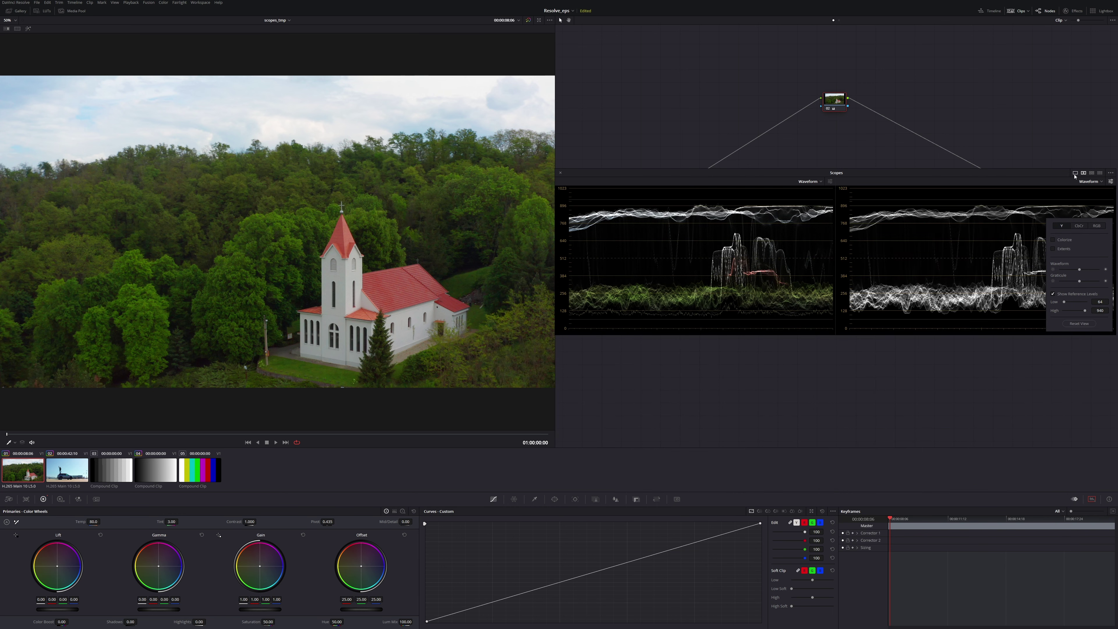
click(1075, 173)
click(155, 471)
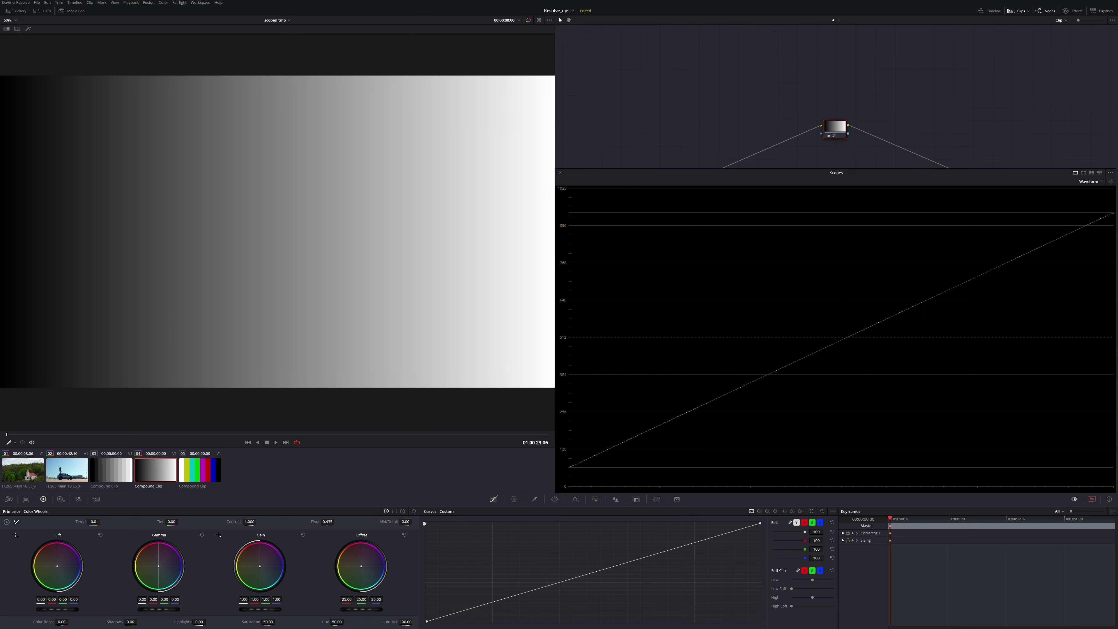
Brighten the gradient clip and then the car clip by raising their Offset wheels
drag(359, 610, 374, 611)
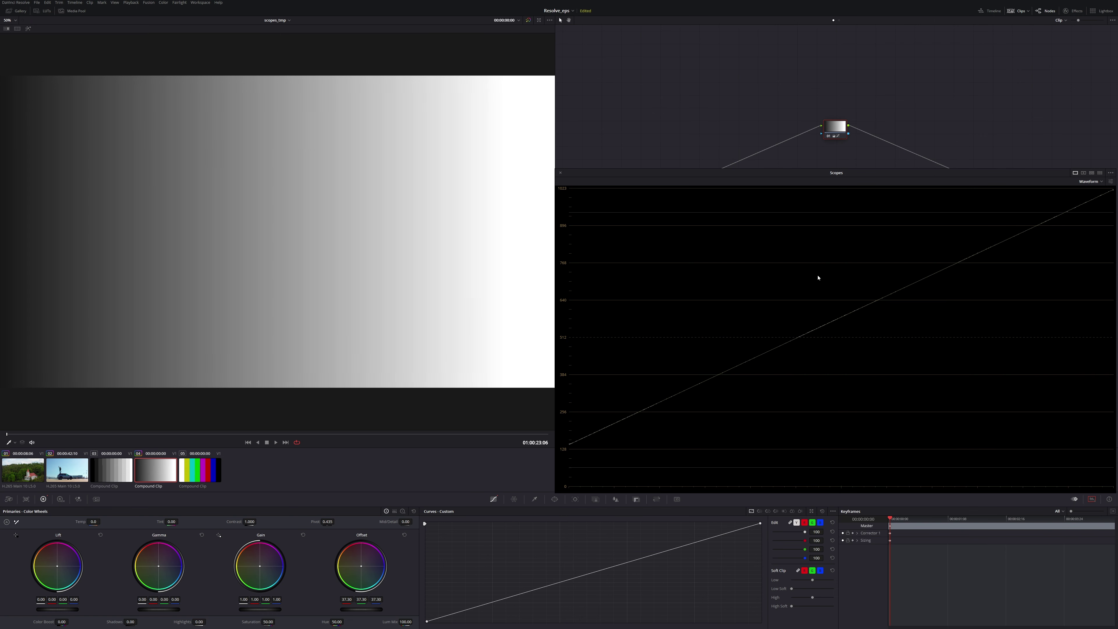
click(53, 475)
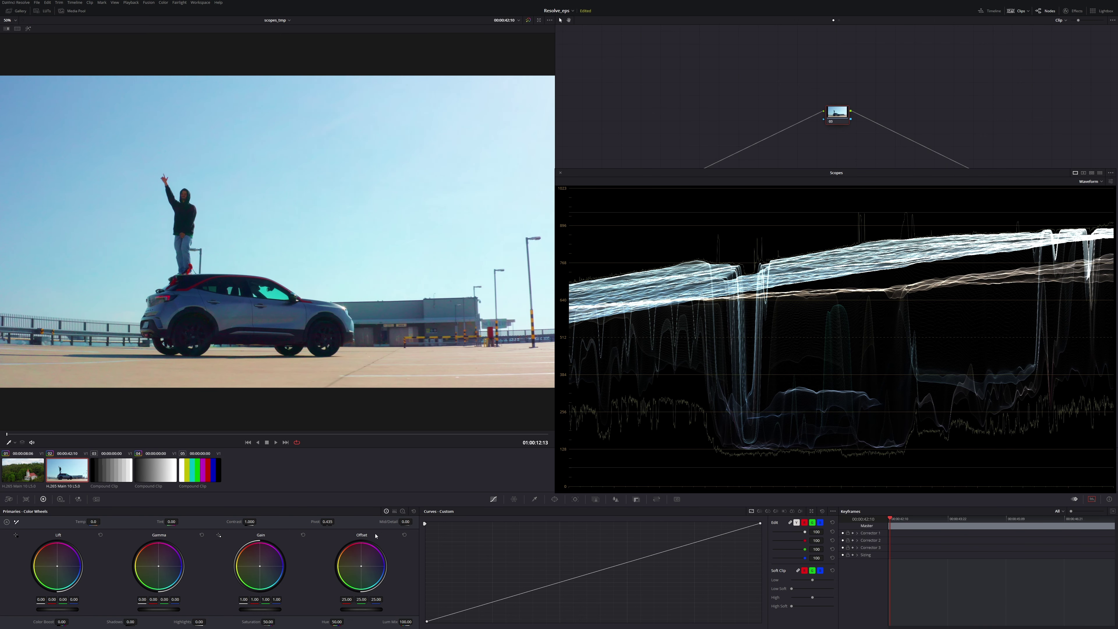
drag(354, 609, 374, 609)
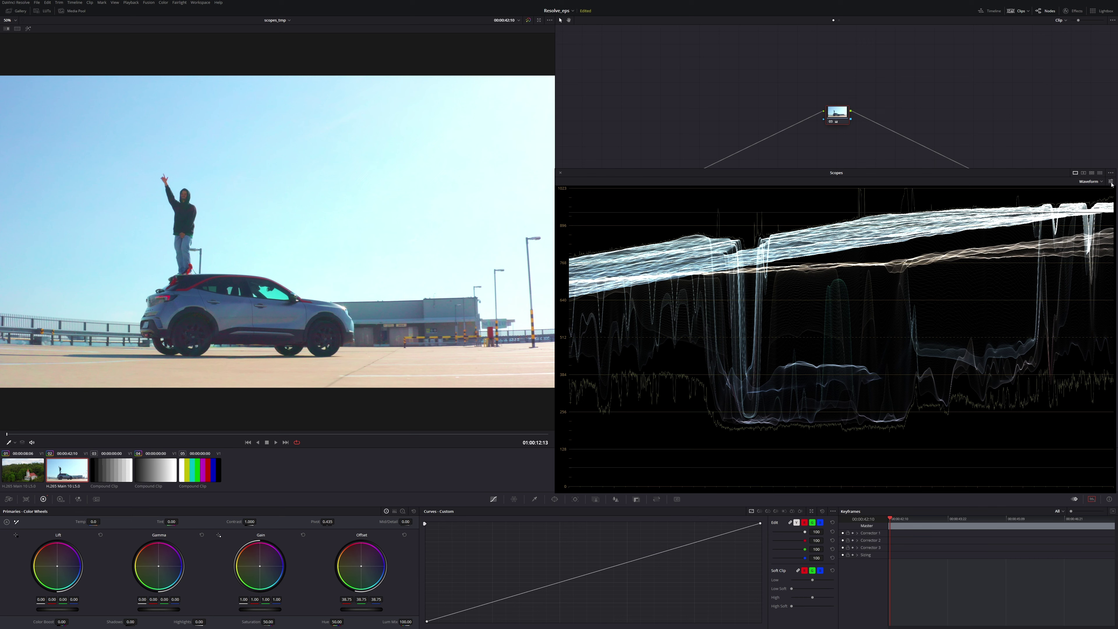
Switch the waveform to Data Level Scopes and reset the car clip's Offset to 25.00
click(1113, 184)
mouse_move(1090, 180)
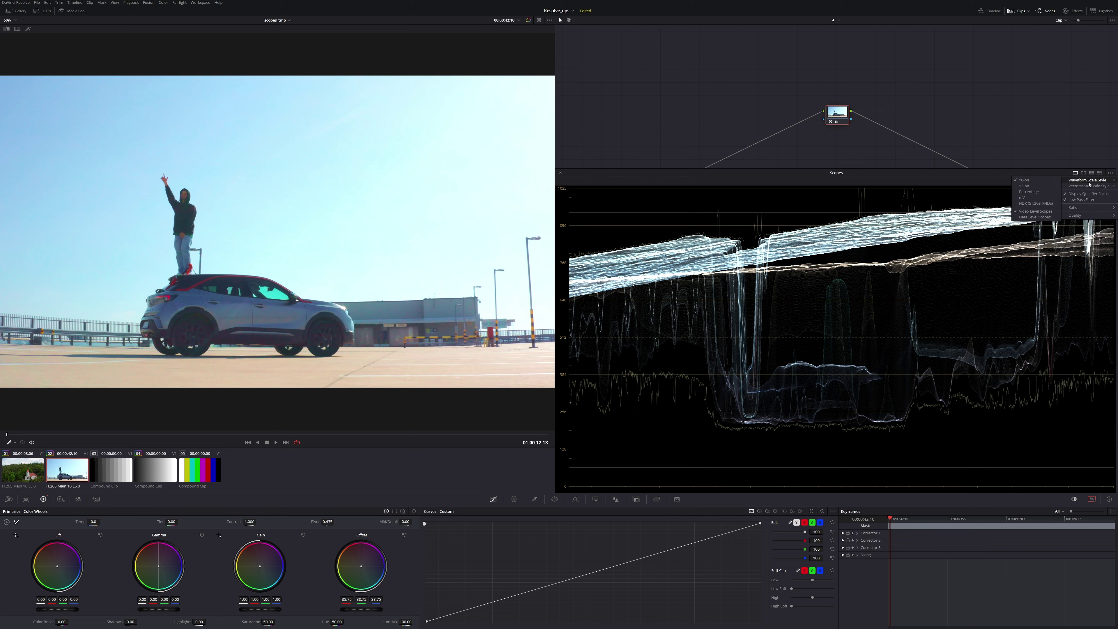
click(1036, 218)
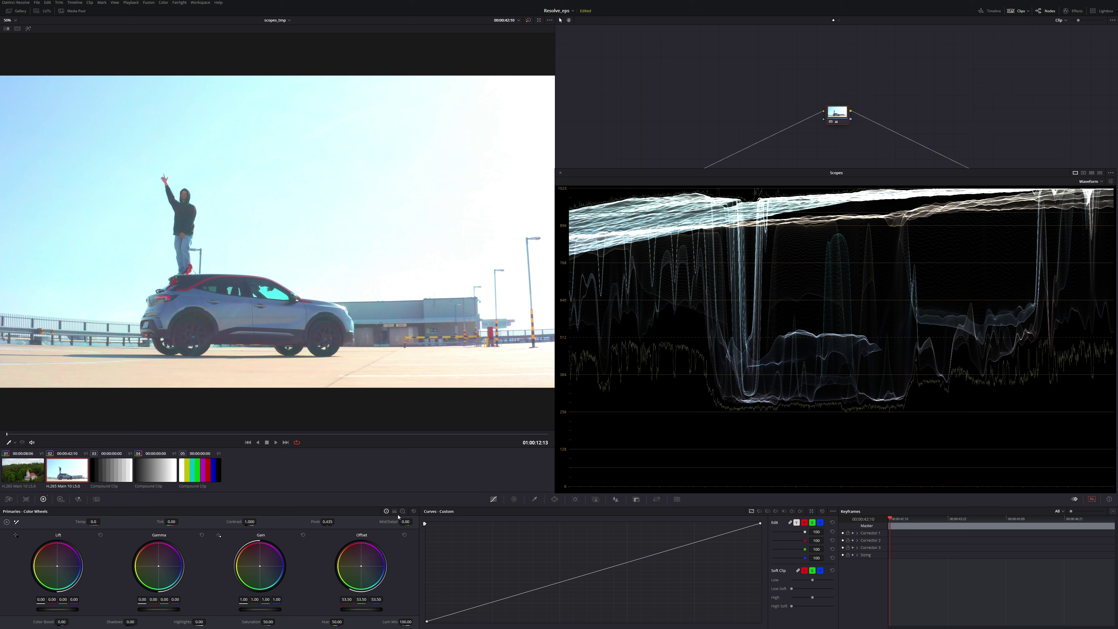
click(414, 513)
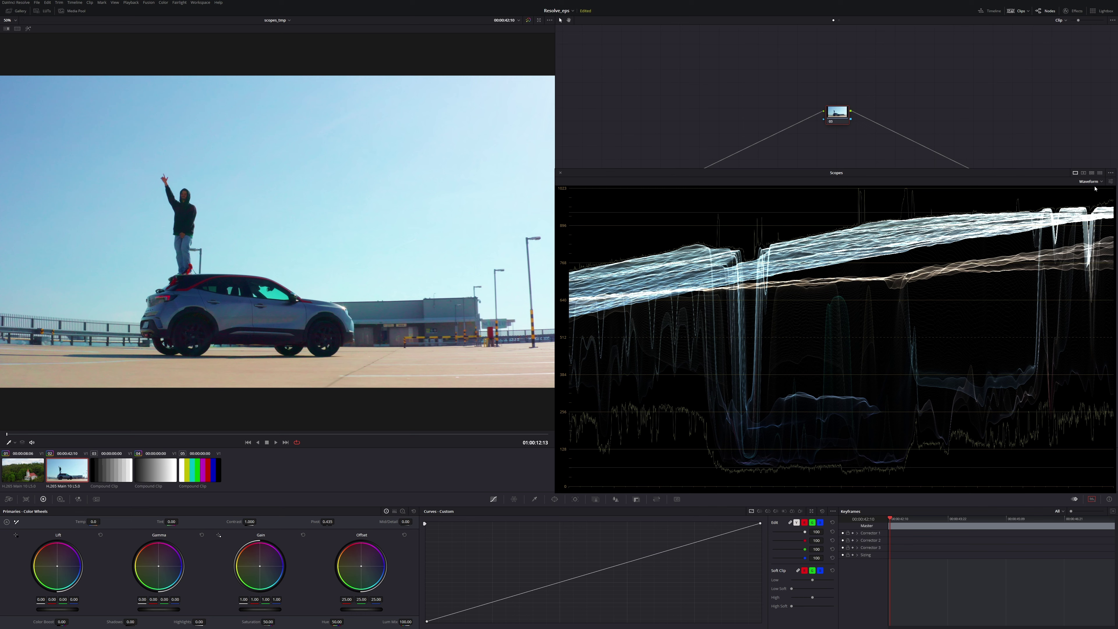
Compare RGB and CbCr waveform modes, keep RGB, and switch to the 2x2 quad scope layout
click(1111, 181)
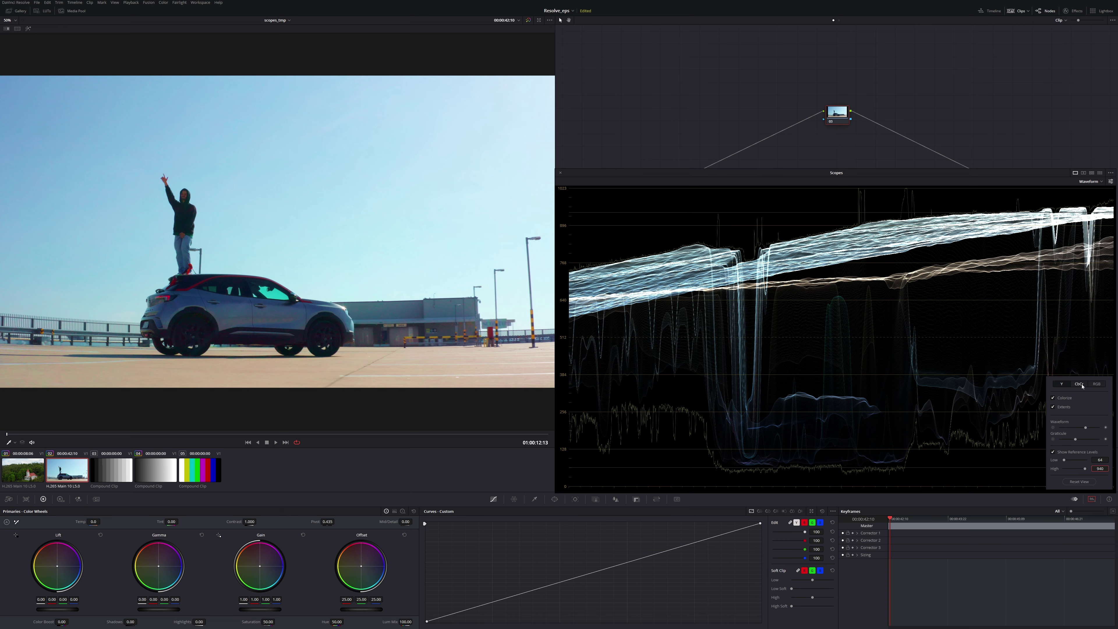
click(1097, 384)
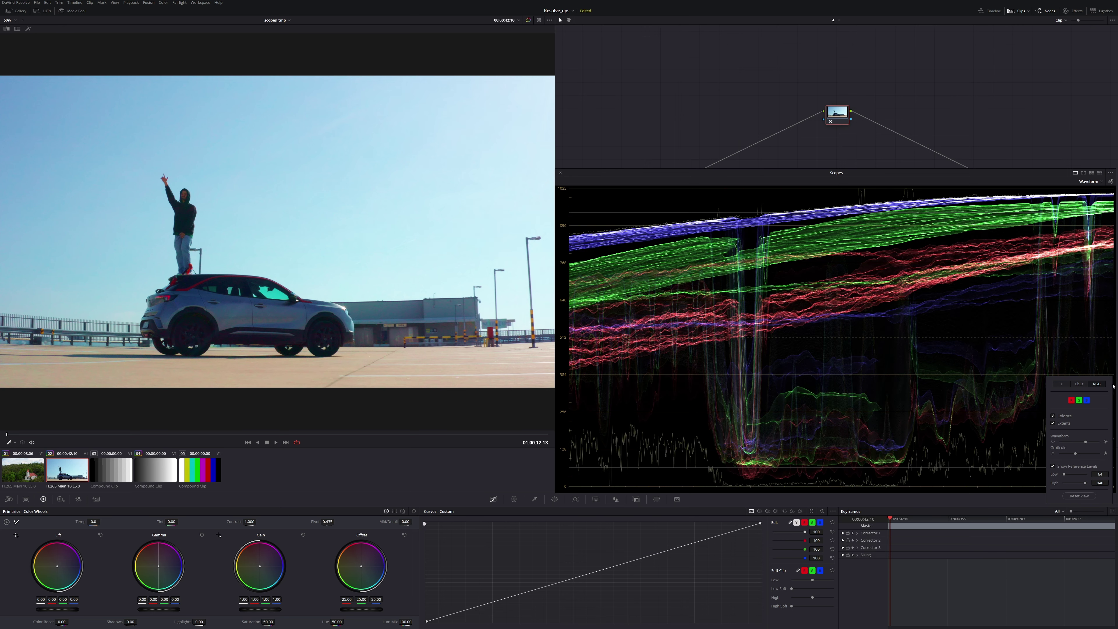
click(1078, 385)
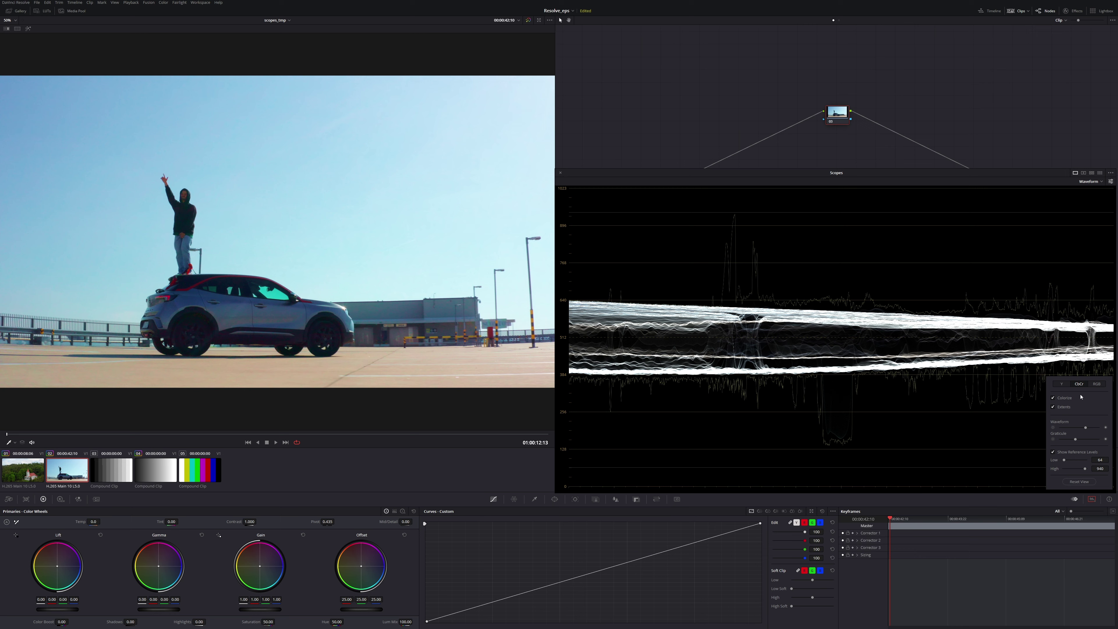
click(1100, 386)
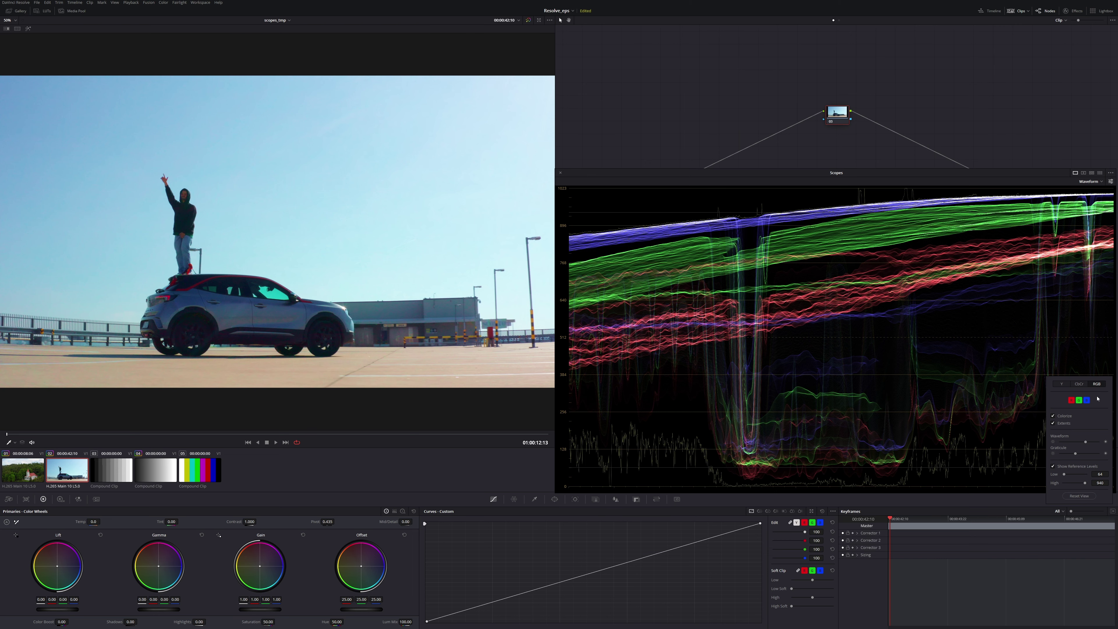
click(1095, 173)
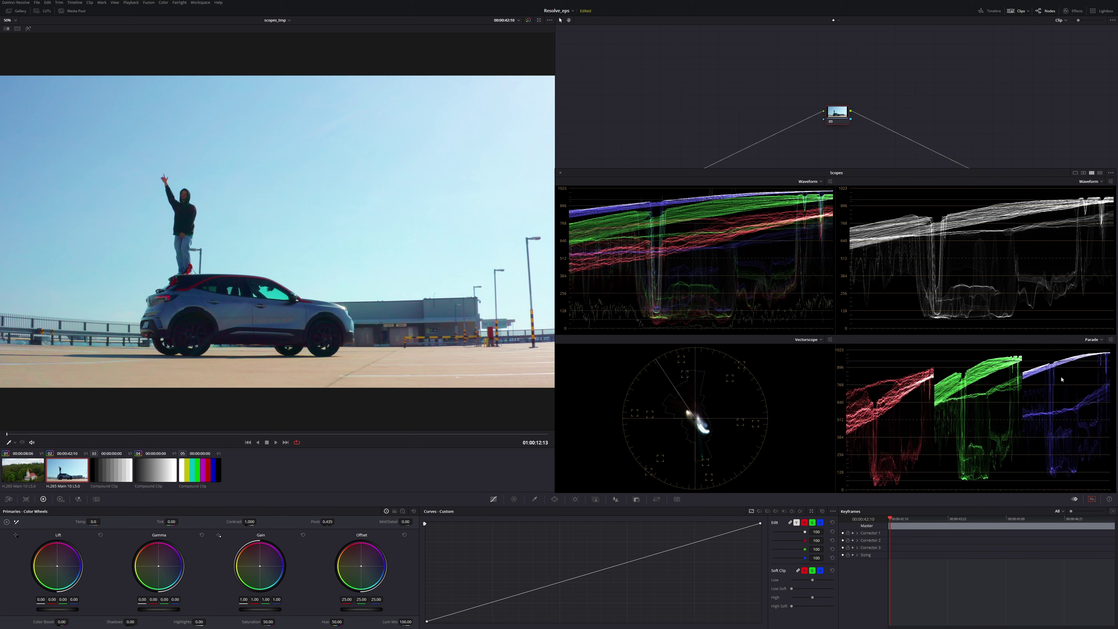
Set the parade to YRGB, and try the upper-right scope as a vectorscope before returning it to a waveform
click(1111, 339)
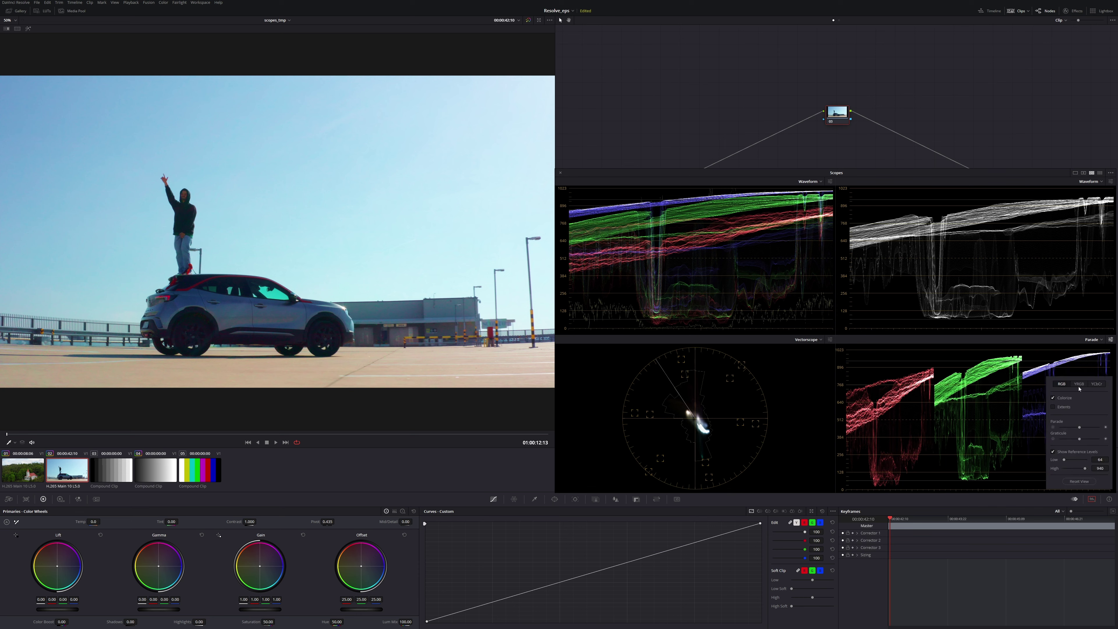
click(1079, 385)
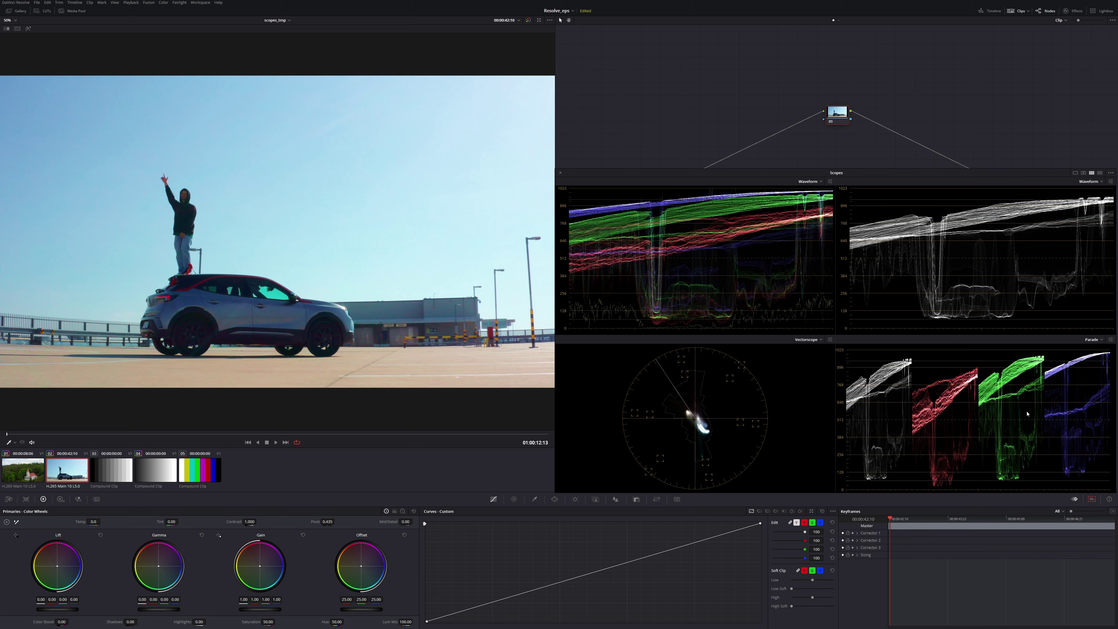
click(1091, 181)
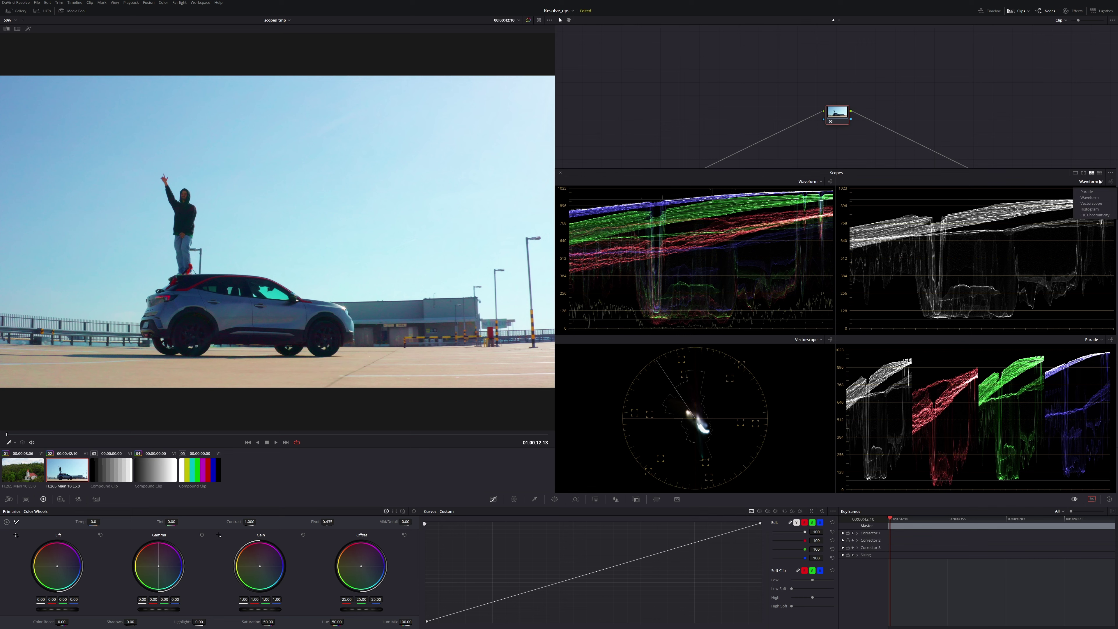
click(1106, 204)
click(1096, 181)
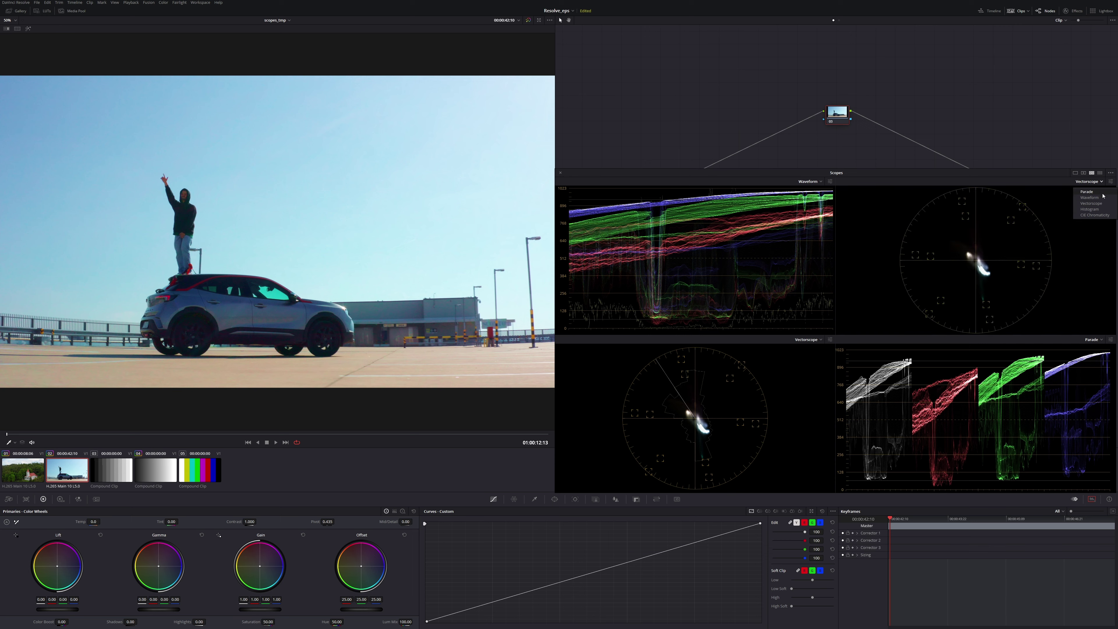
click(1103, 197)
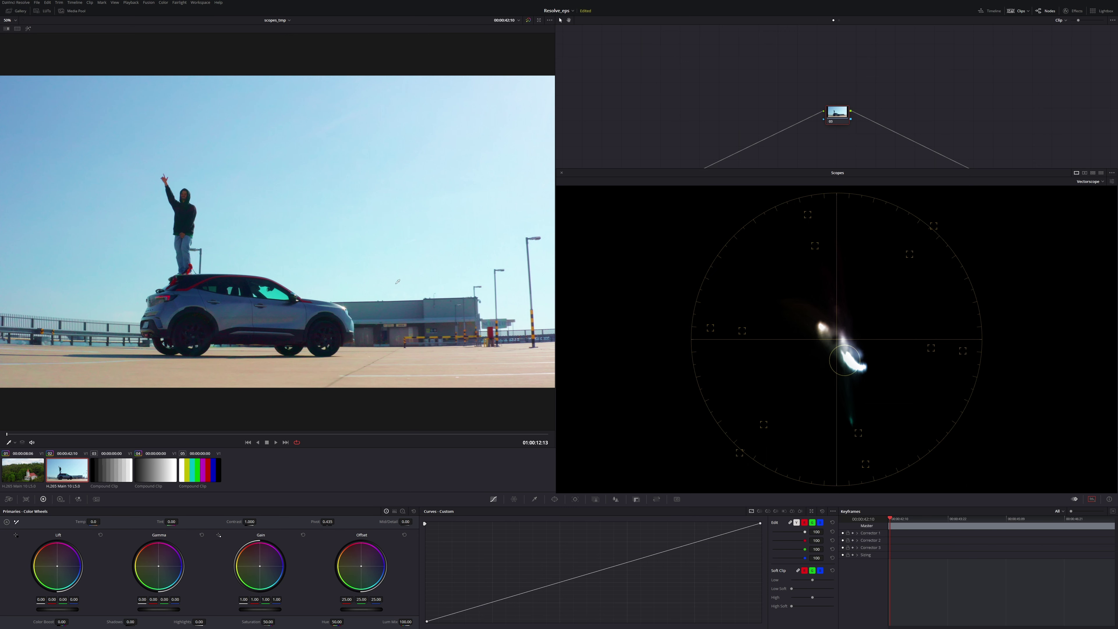
Load the church clip and reset its node grade to clear temperature and tint
click(38, 466)
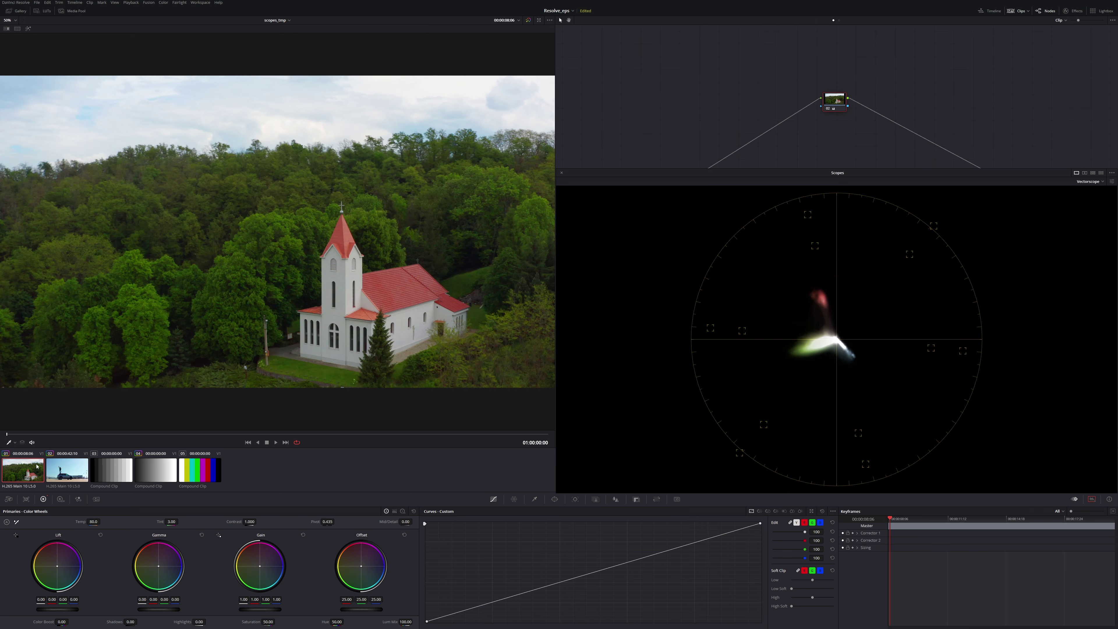
right_click(834, 105)
click(855, 133)
Toggle the vectorscope extents outline on and off, then restrict the vectorscope to the Low range
click(1112, 181)
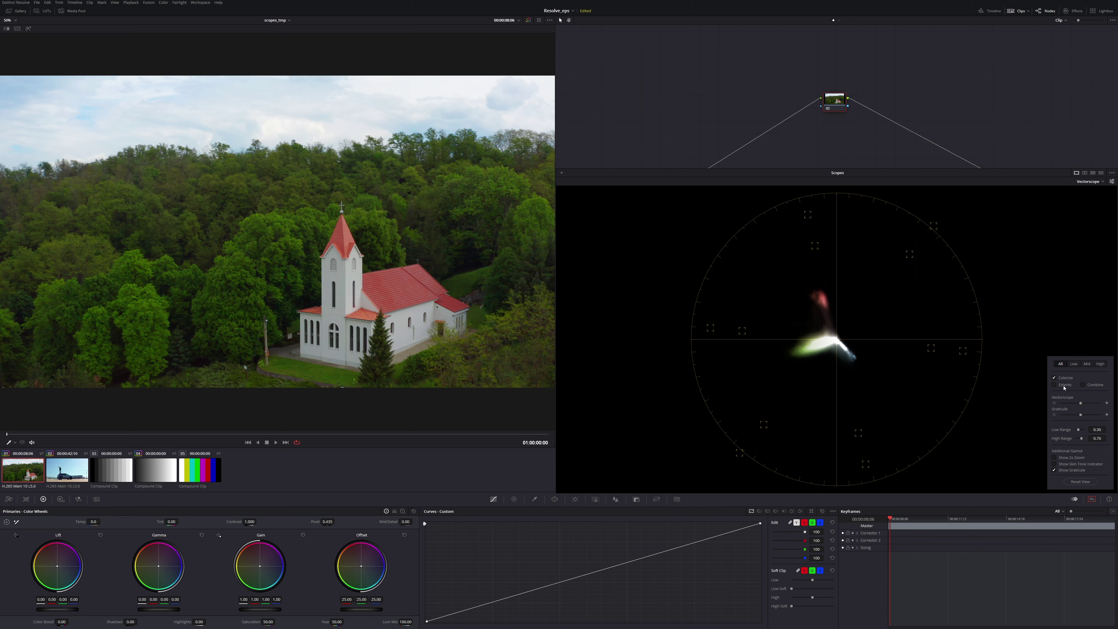
click(1054, 385)
click(1063, 386)
click(1076, 365)
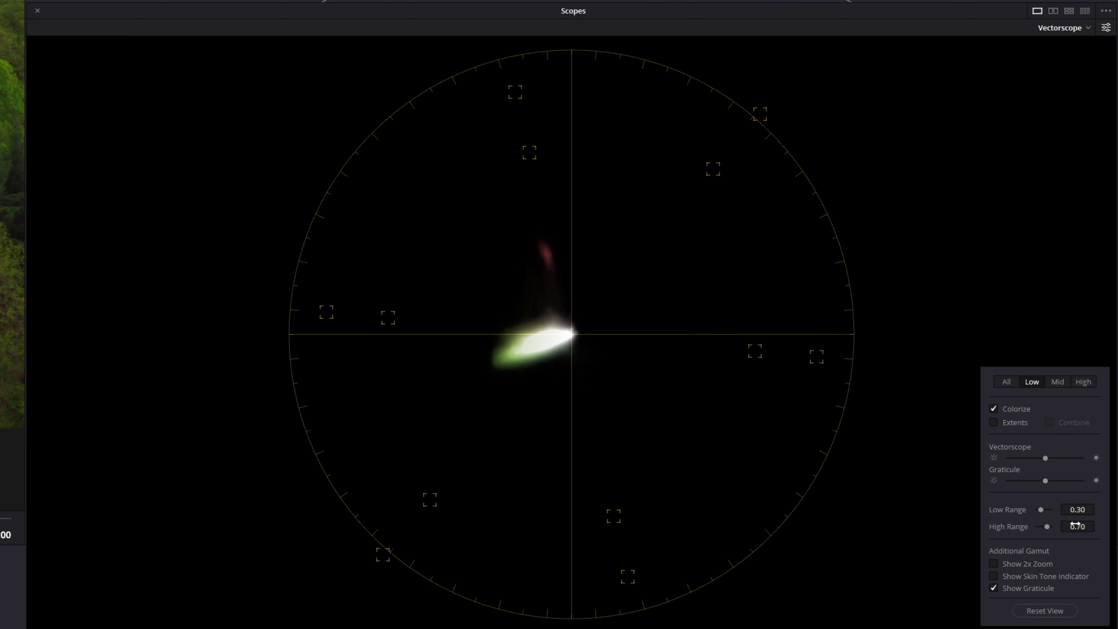
Try the vectorscope's Mid and High ranges, keep Mid, and preview the 3x3 grid before returning to single layout
click(1061, 384)
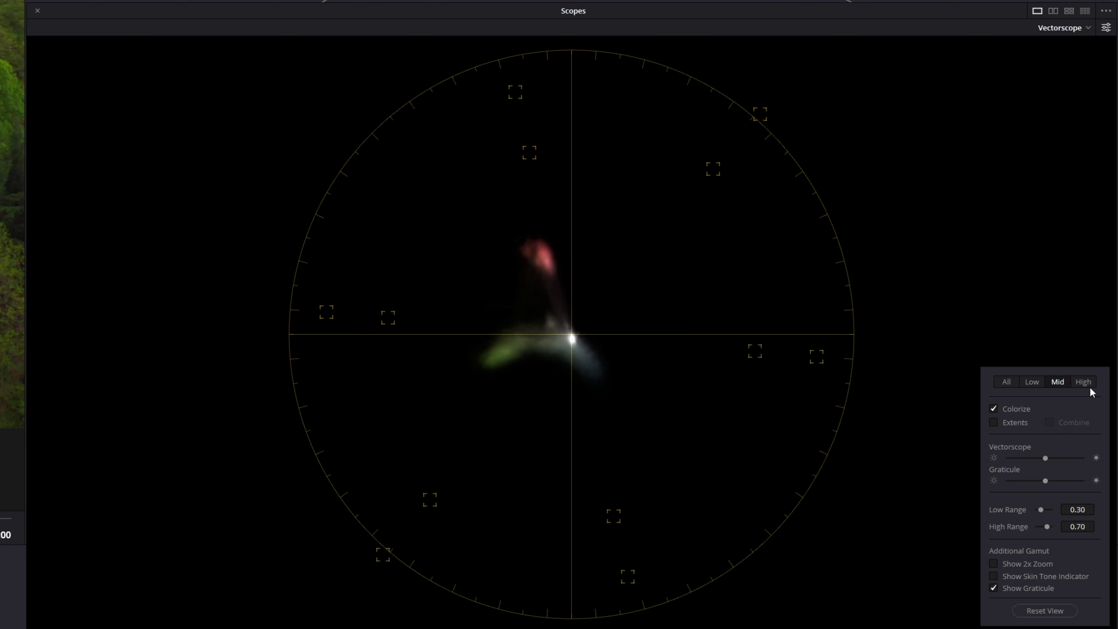
click(1087, 385)
click(1057, 384)
click(1085, 12)
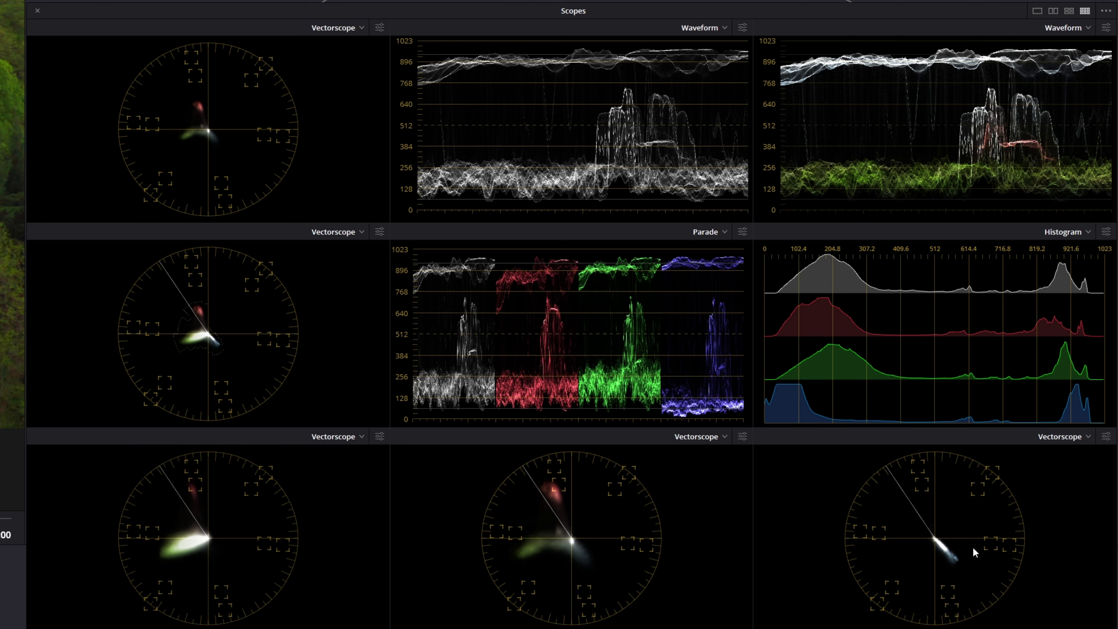
click(1037, 11)
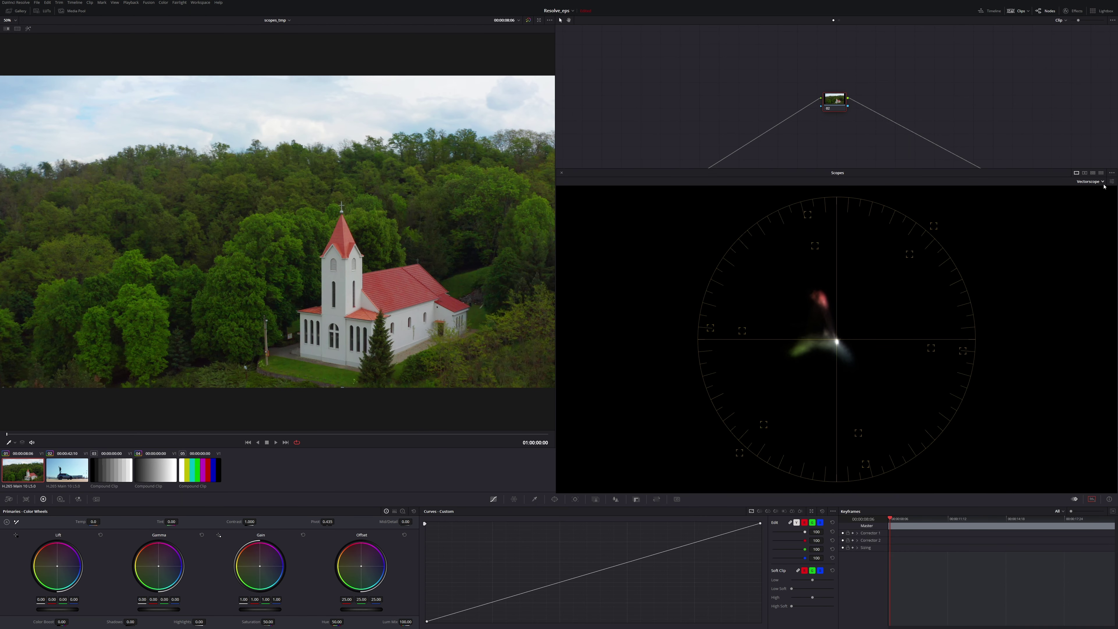
Enlarge the vectorscope graticule, try 2x zoom then turn it off, and show the skin tone indicator
click(1112, 182)
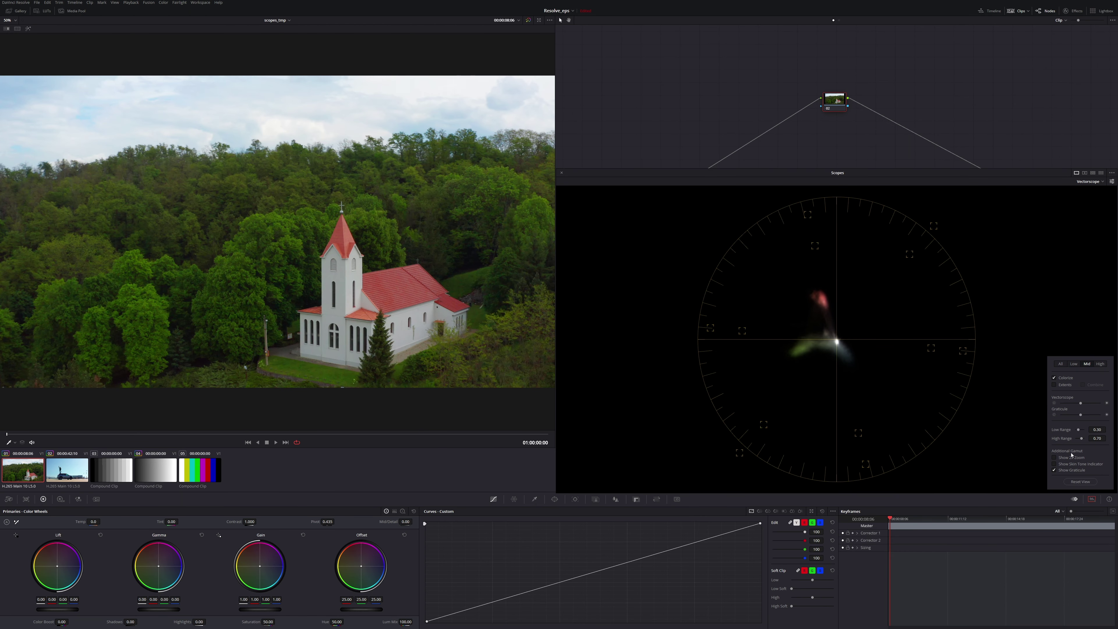
mouse_move(1081, 404)
mouse_down()
mouse_move(1093, 404)
mouse_move(1067, 415)
mouse_up()
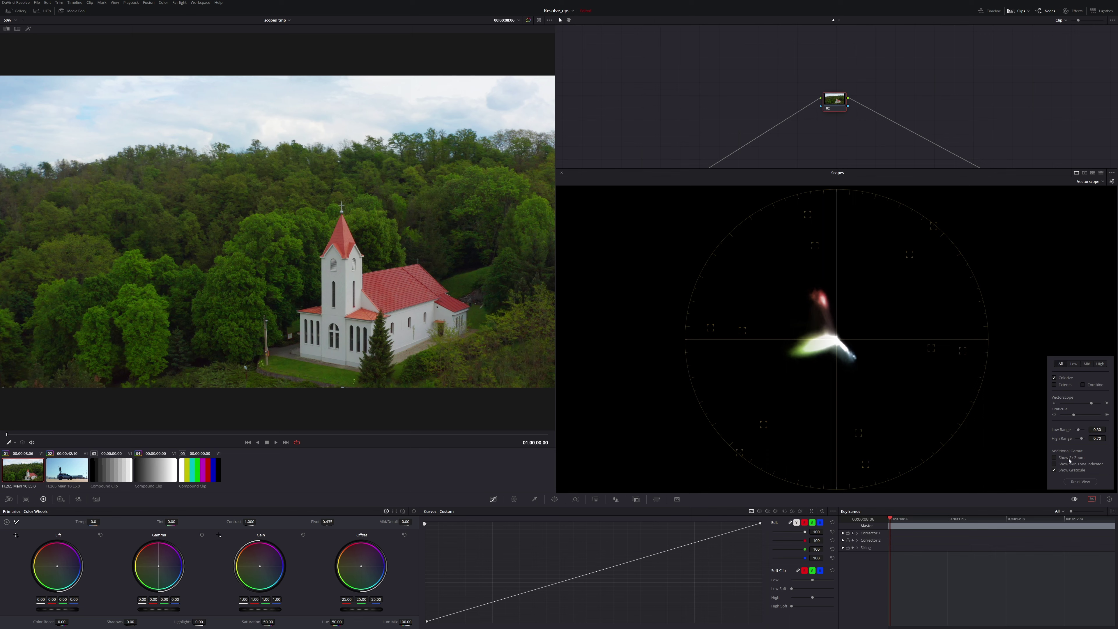
click(1069, 459)
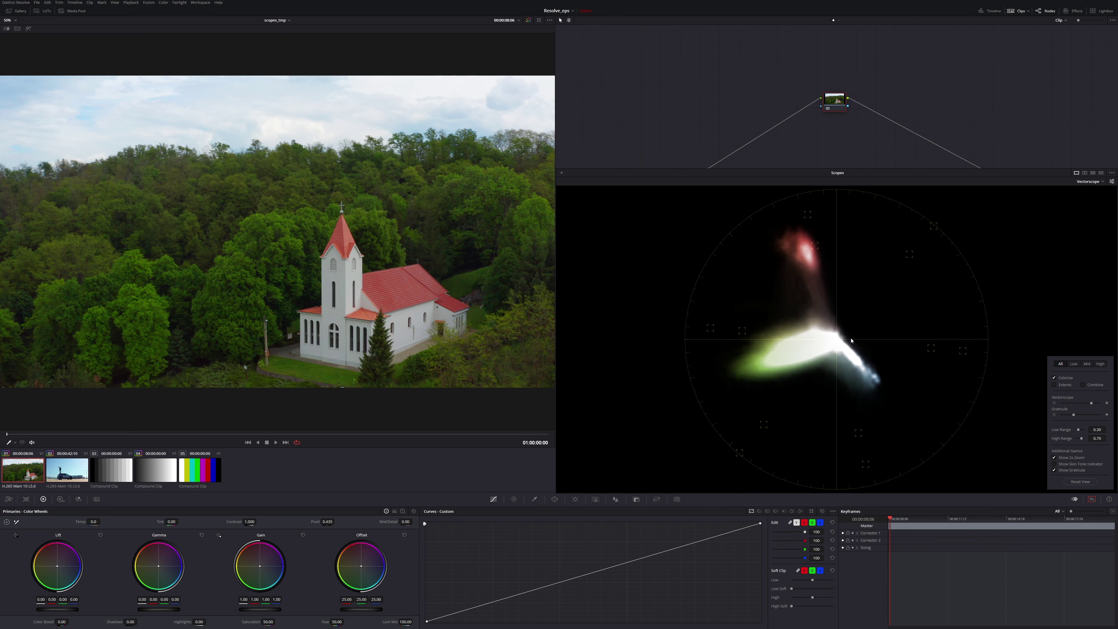
click(1068, 460)
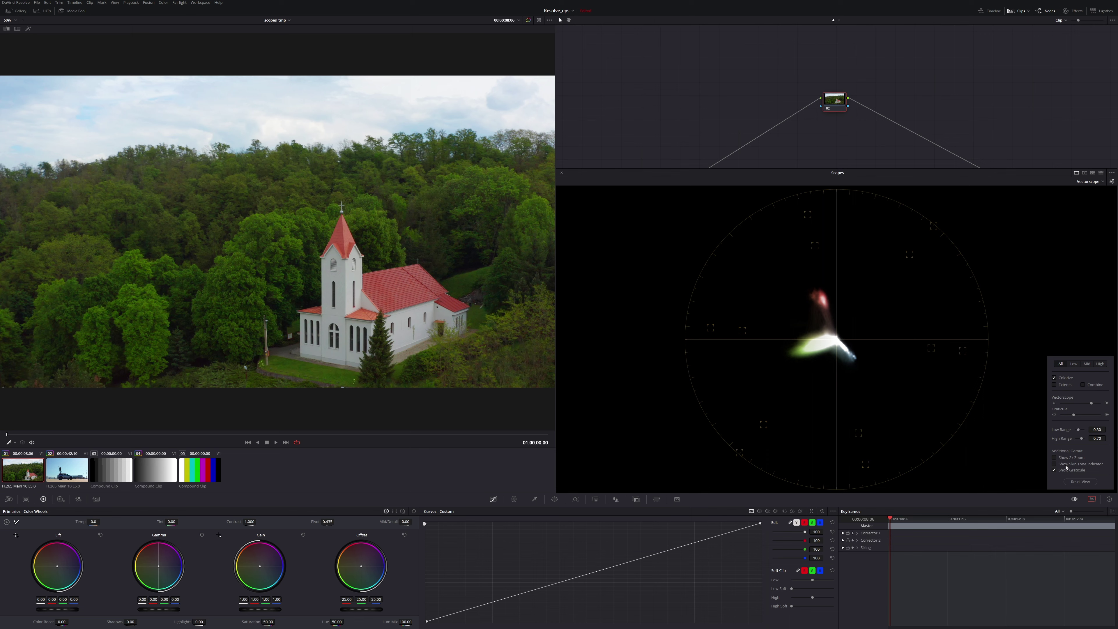
click(1067, 464)
Shift the church clip's Hue to 46, reset it to 50, and switch the scope to Histogram
drag(336, 622, 344, 622)
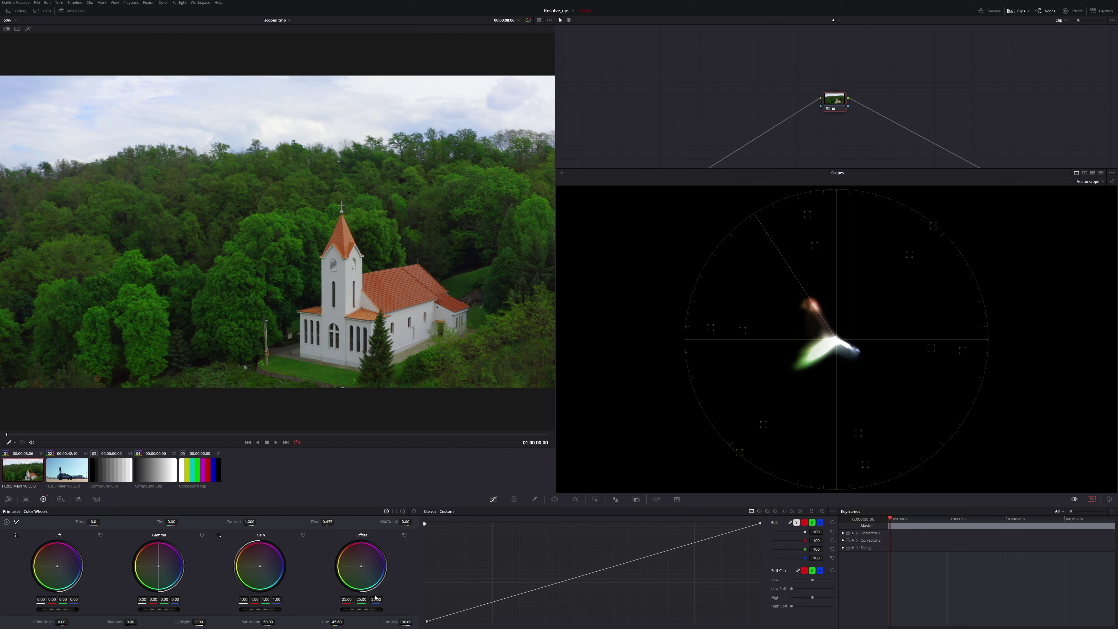
double_click(326, 621)
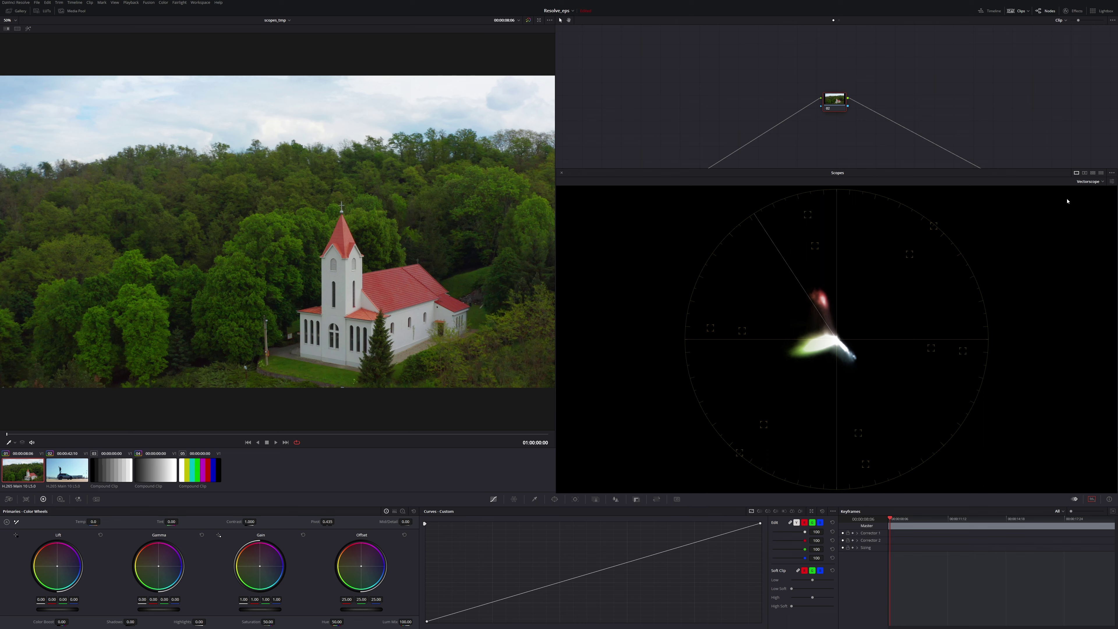
click(1090, 181)
click(1104, 210)
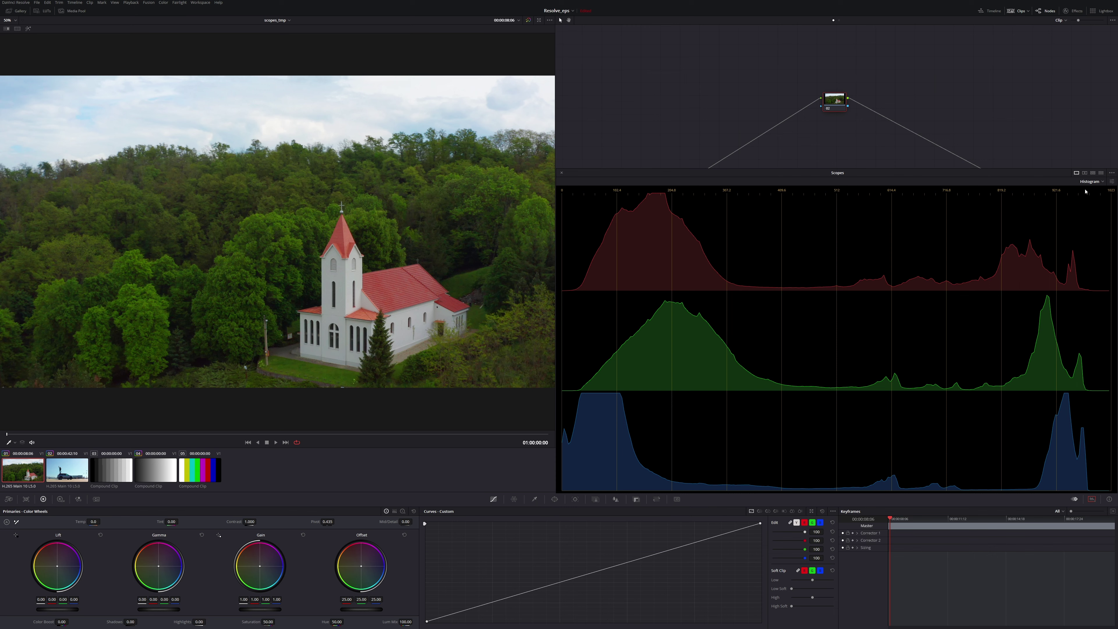
Set the histogram to YRGB so a grey luma graph sits above the red, green and blue channels
click(1112, 184)
click(1093, 404)
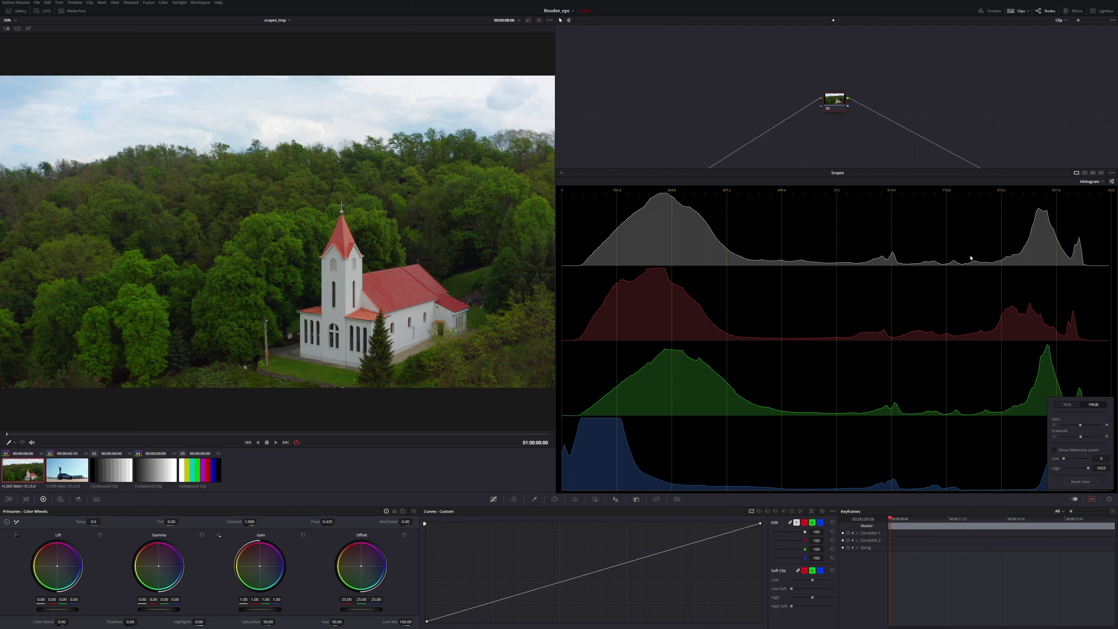
click(1103, 182)
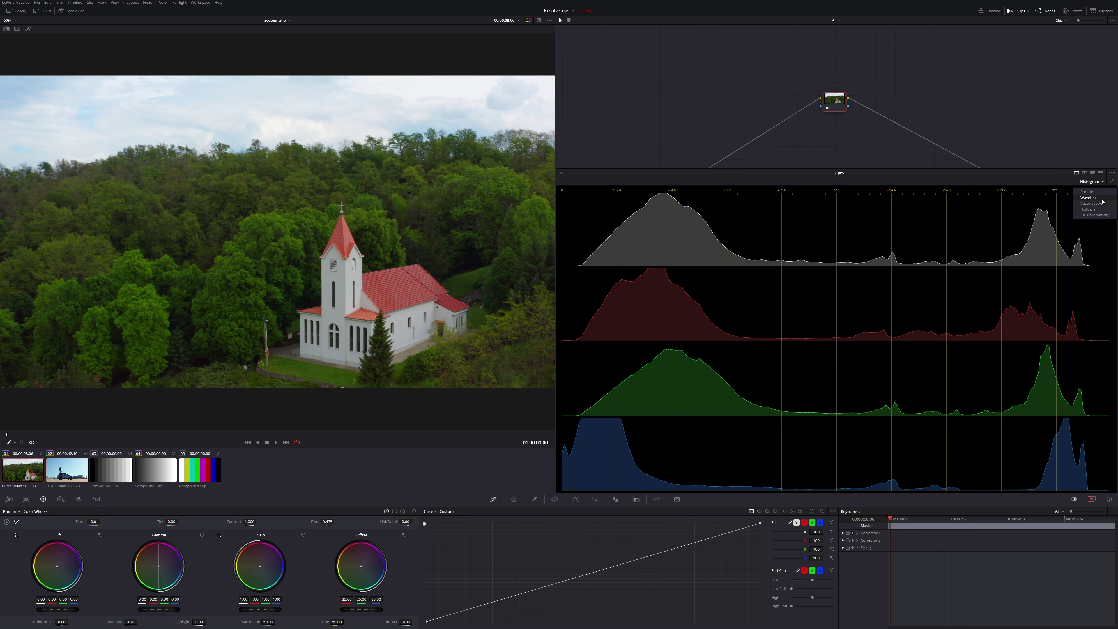
Switch to CIE Chromaticity, nudge the Offset balance, and overlay the ARRI Alexa V3 gamut triangle
click(1103, 215)
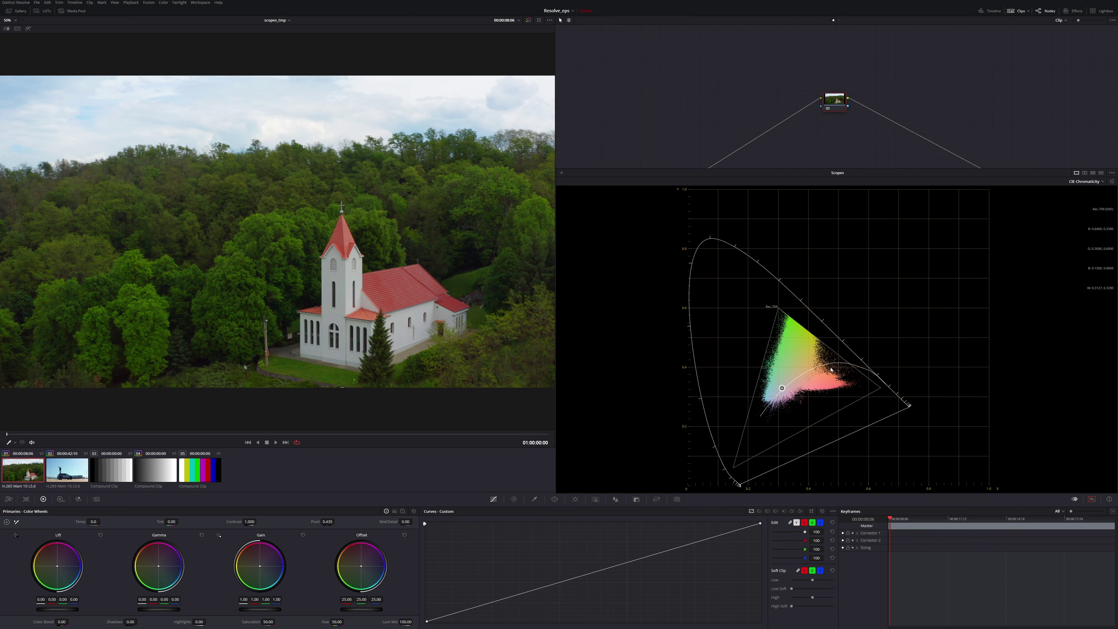
drag(361, 568, 365, 567)
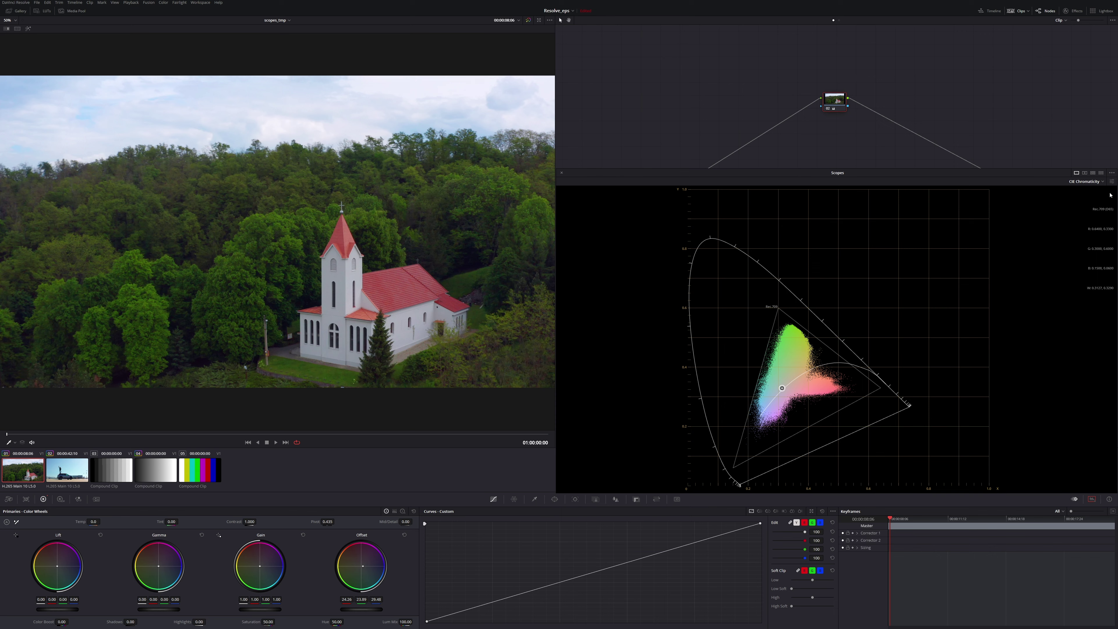
click(1113, 182)
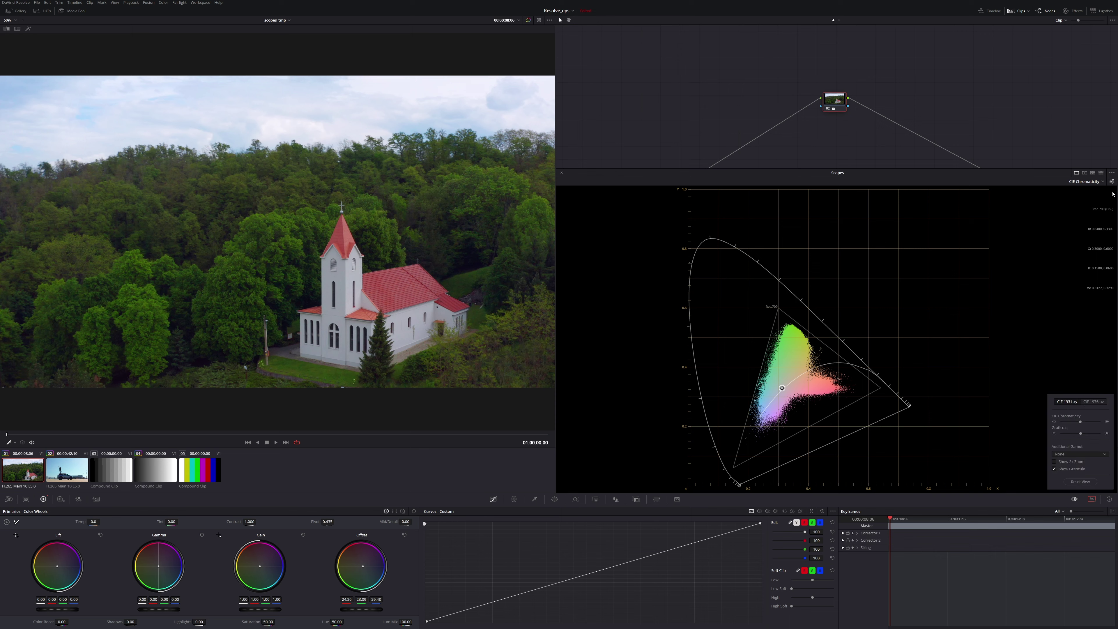
click(1096, 454)
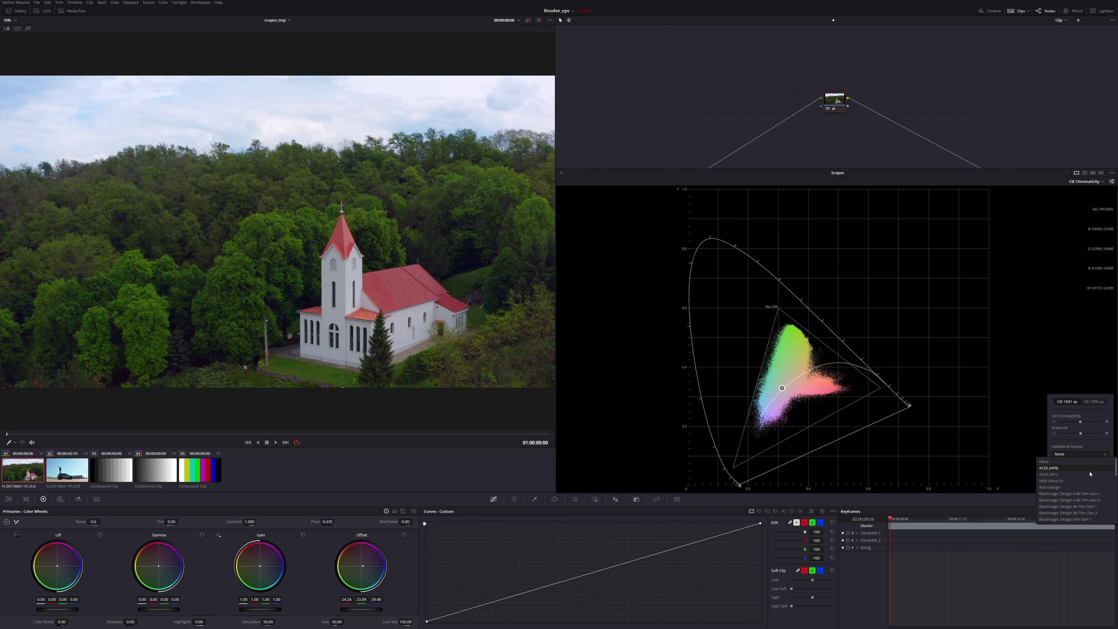
click(1077, 481)
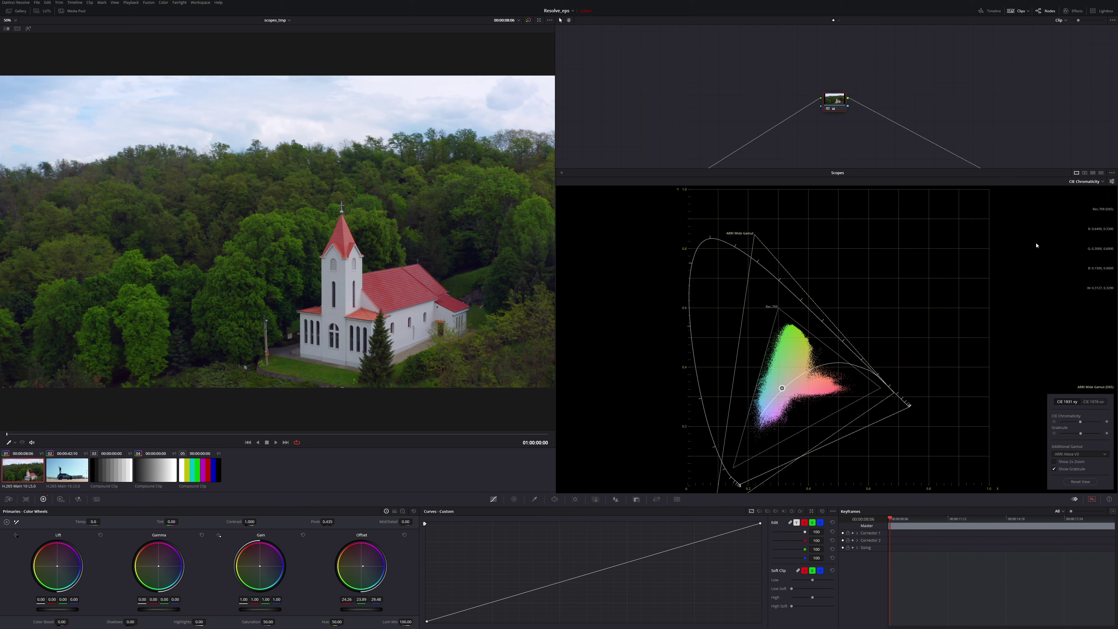
click(1103, 181)
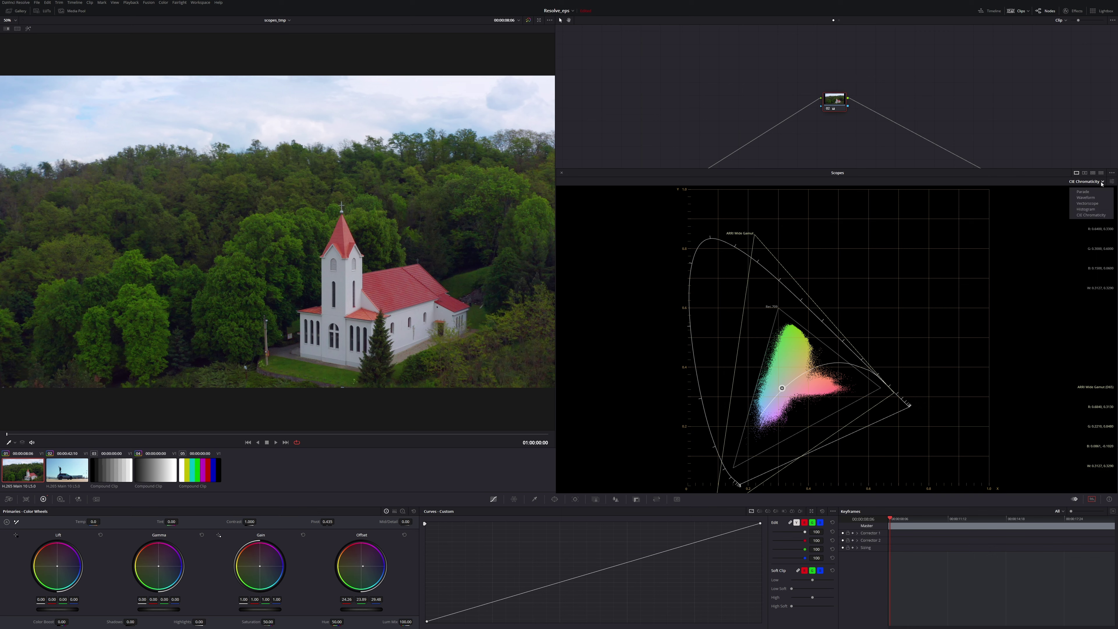
Show the Waveform in a nine-scope 3x3 layout inside a repositioned floating scopes window
click(1100, 198)
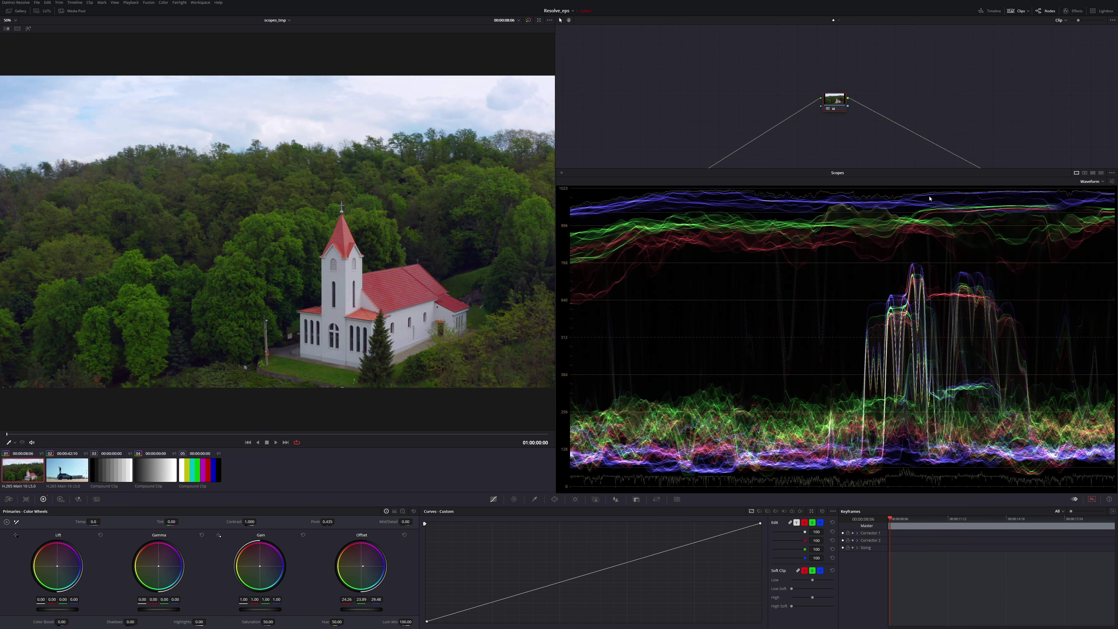
click(1100, 174)
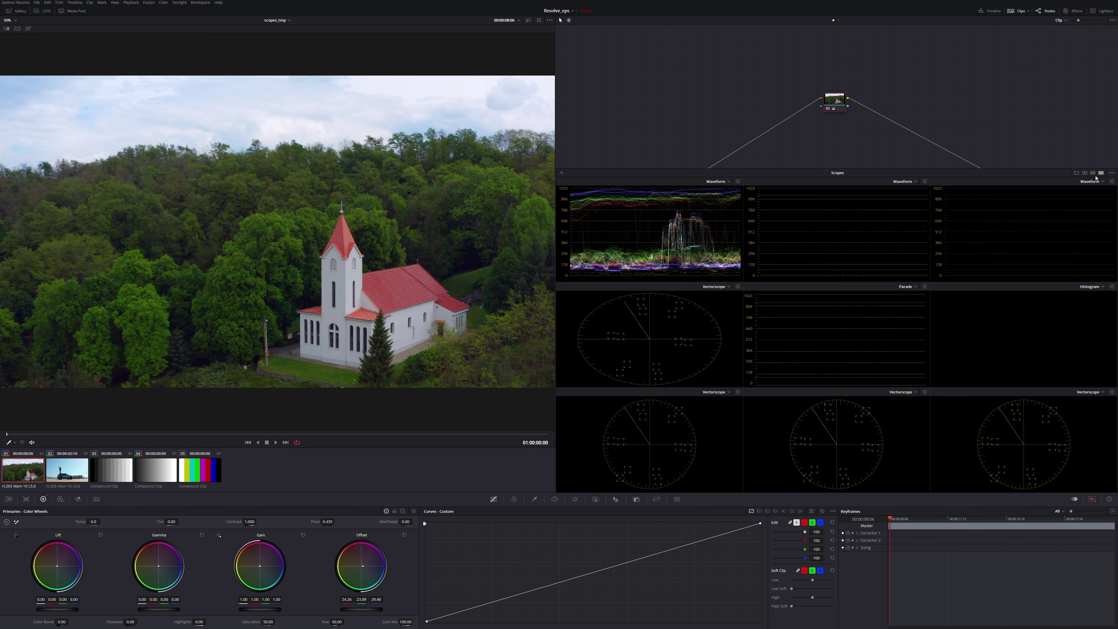
mouse_move(851, 175)
mouse_down()
mouse_move(825, 166)
mouse_move(829, 178)
mouse_up()
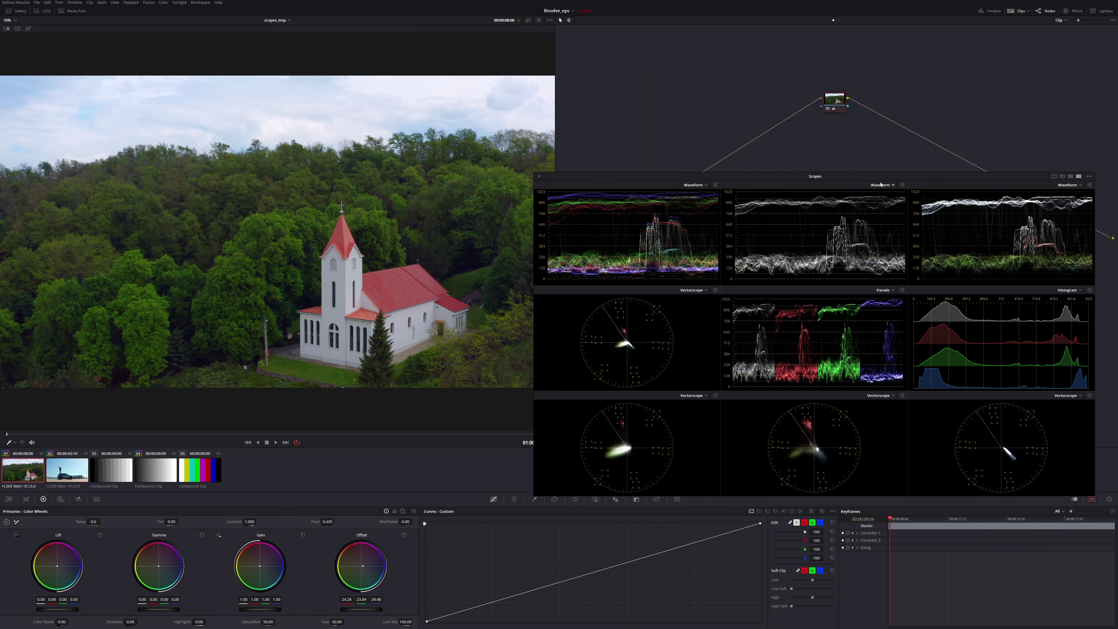
drag(790, 177, 815, 172)
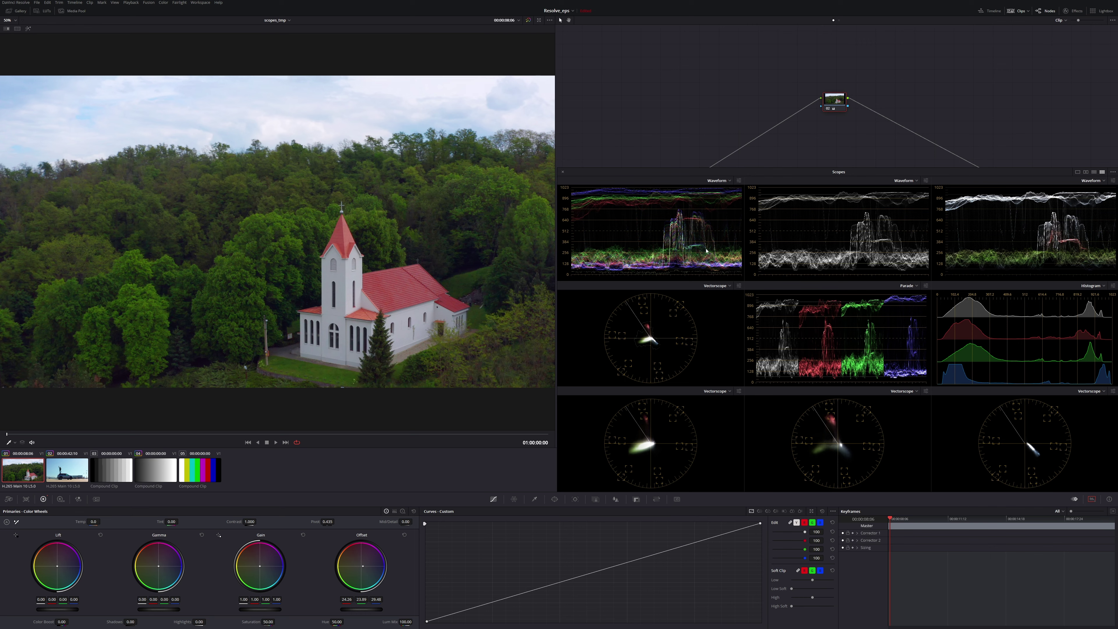
Set the parade to RGB only without luma, then switch to the 2x2 four-scope layout
click(927, 286)
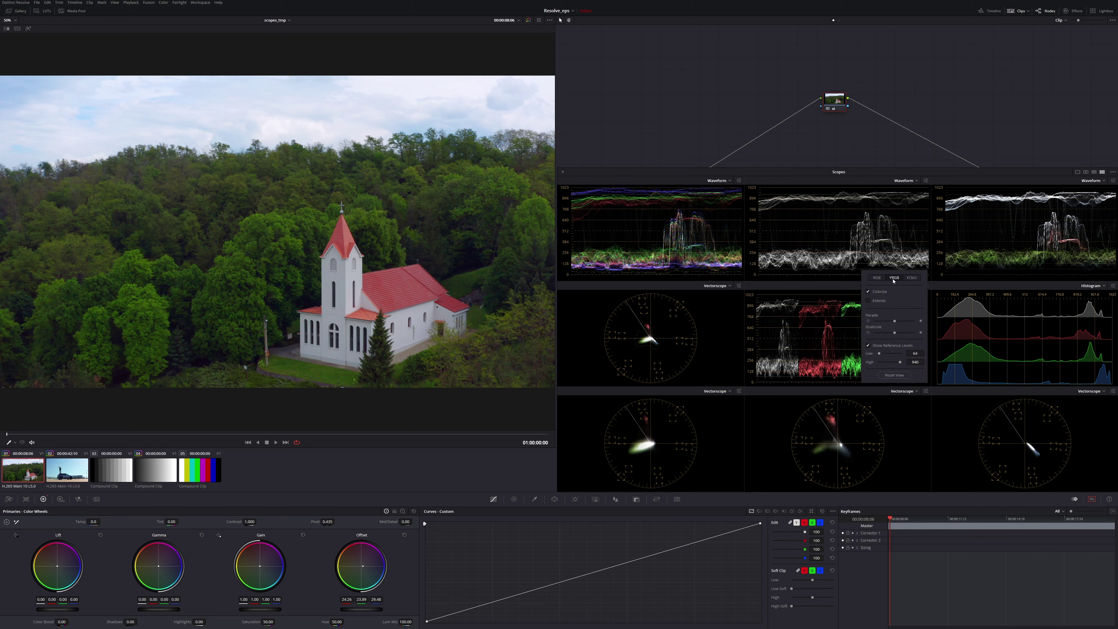
click(877, 278)
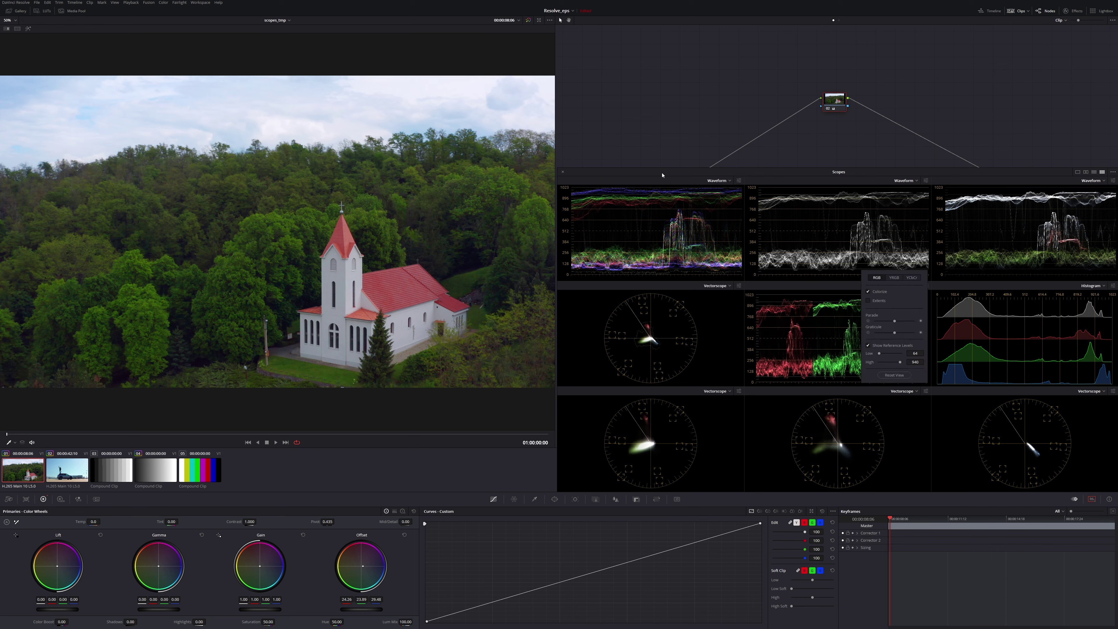
click(643, 208)
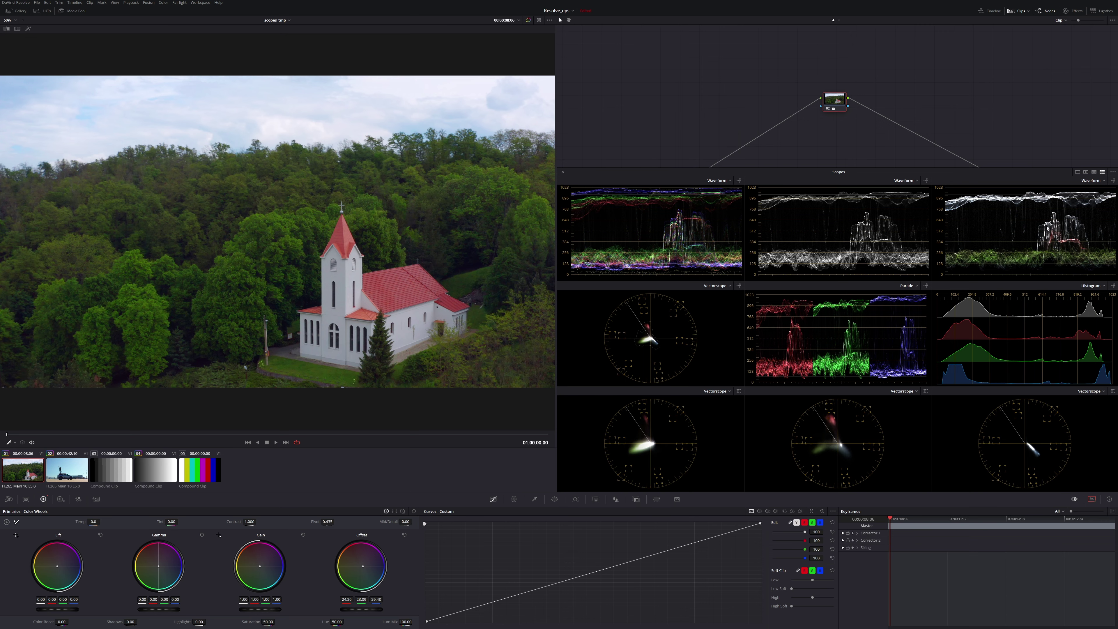
click(1094, 172)
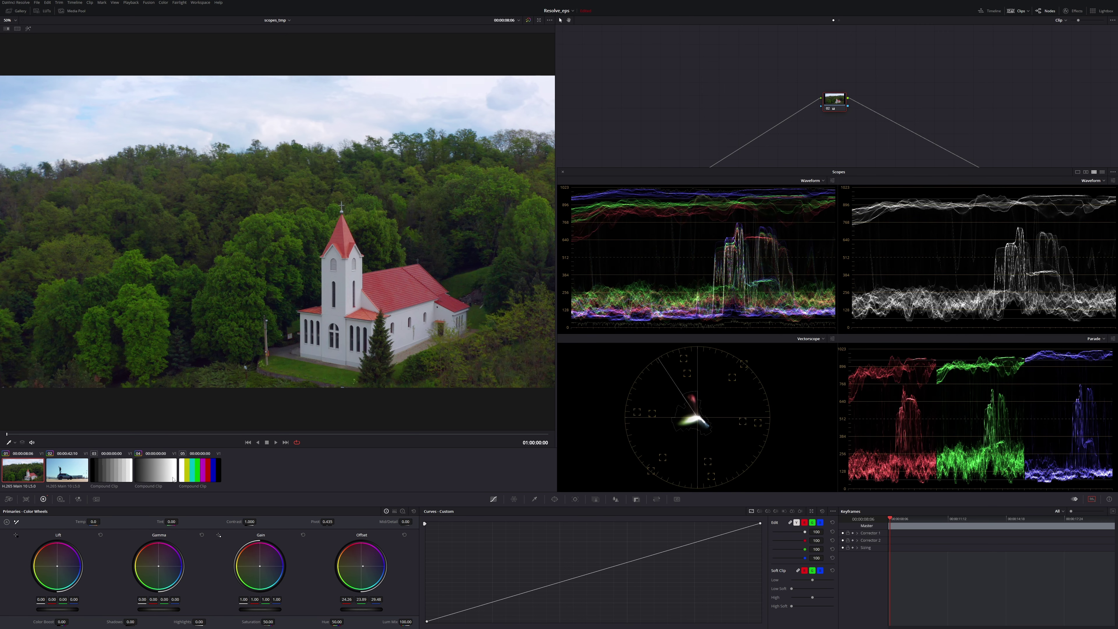
Load the colour bars clip, then the grayscale step chart on a single enlarged waveform
click(200, 477)
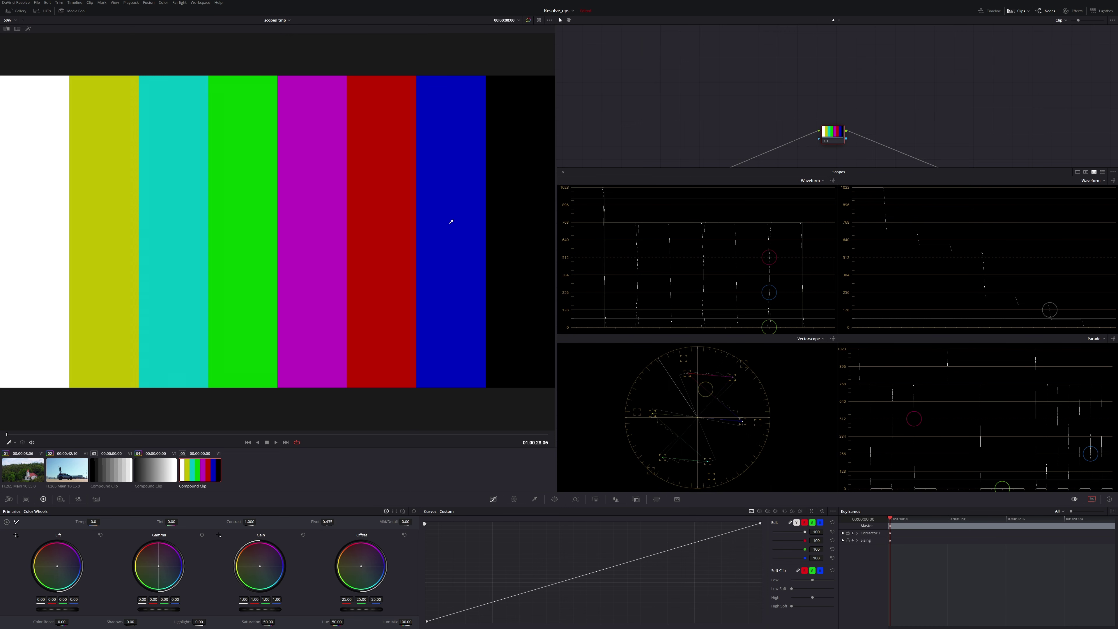
click(112, 470)
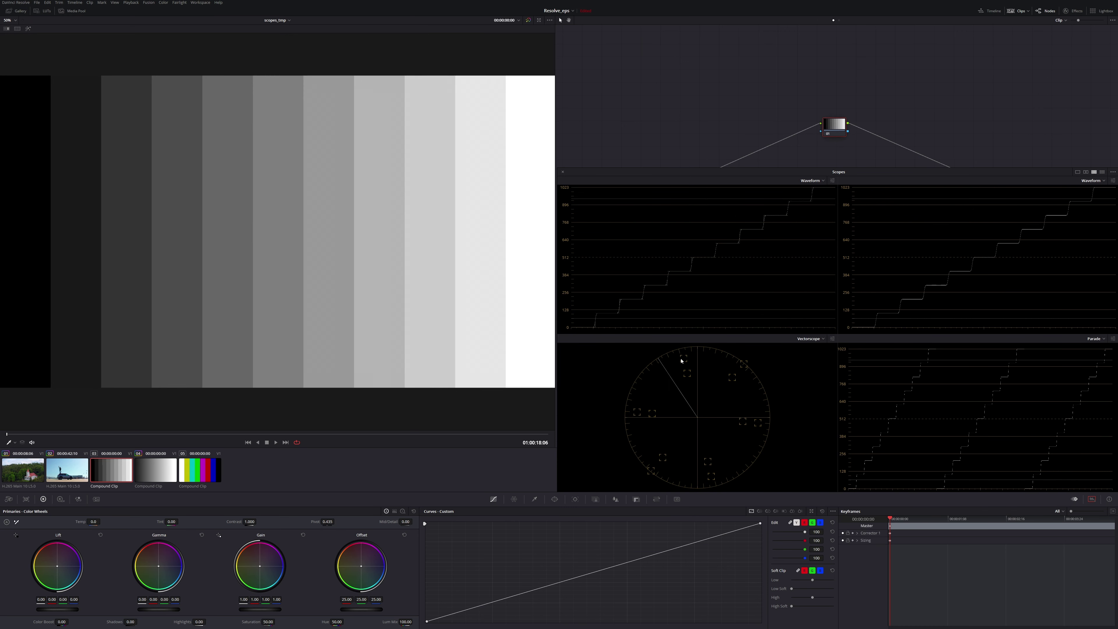
click(1077, 172)
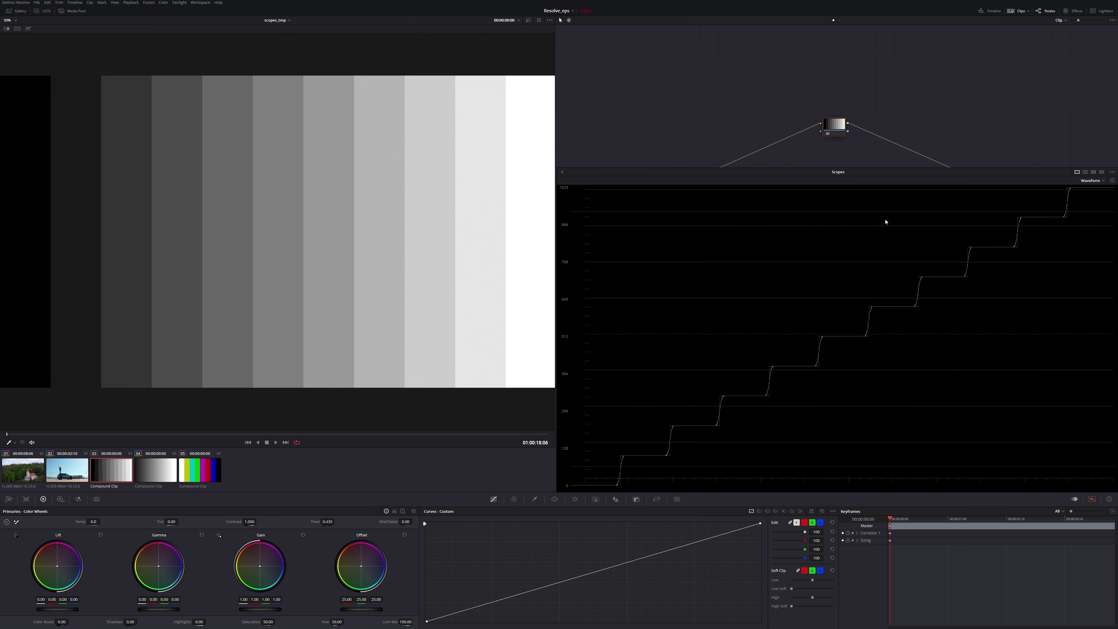